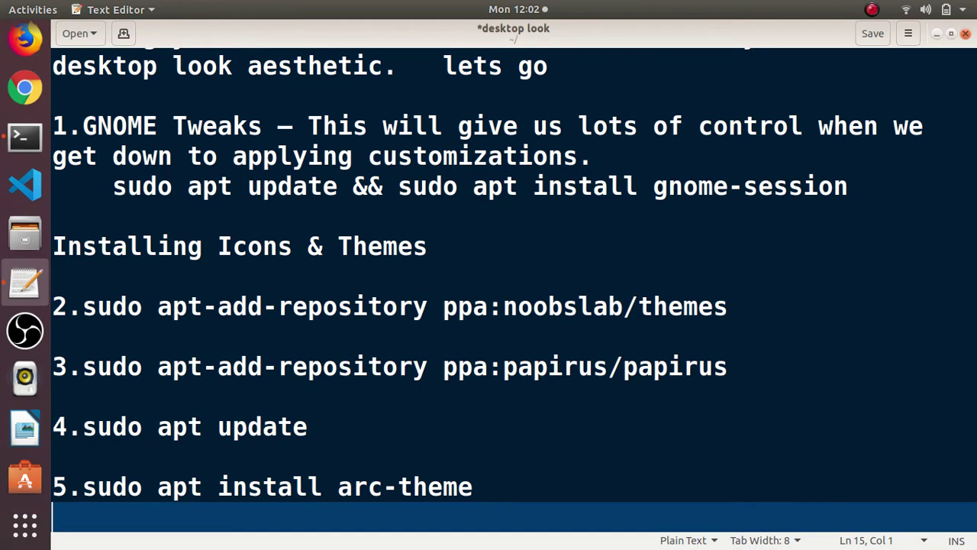
Insert six blank lines below the arc-theme install command in the notes
key(Return)
key(Return)
key(Return)
key(Return)
key(Return)
key(Return)
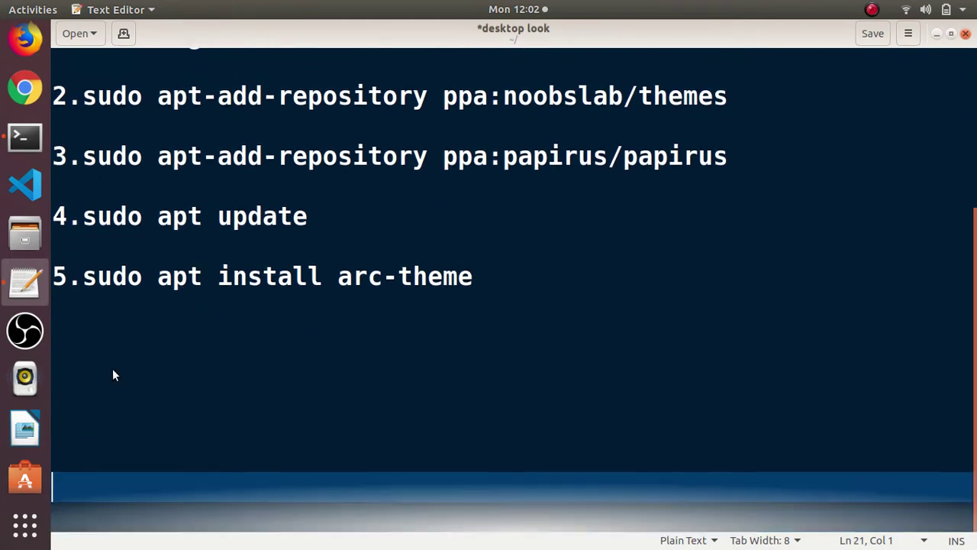
Copy the command sudo apt install arc-theme from item 5 of the notes and run it in the terminal
click(489, 270)
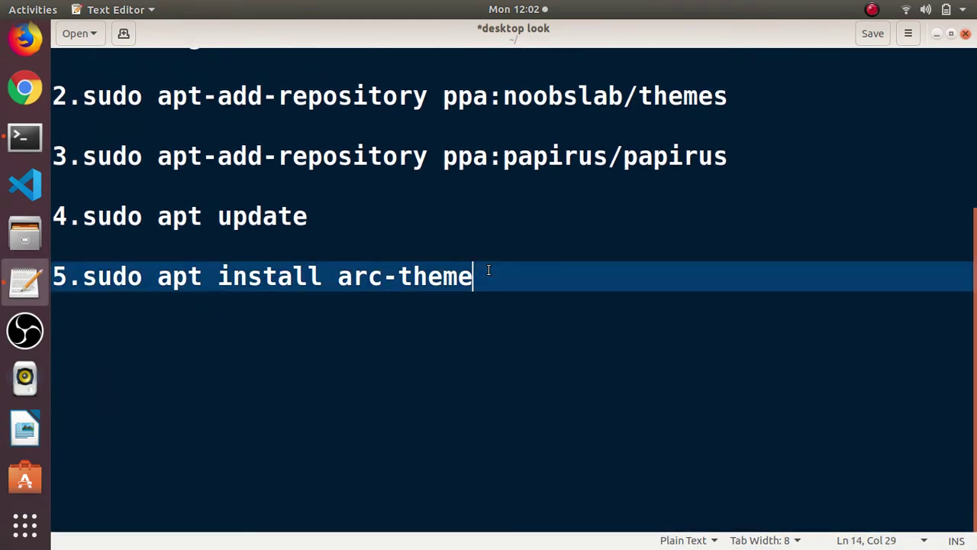
drag(488, 269, 83, 278)
key(ctrl+c)
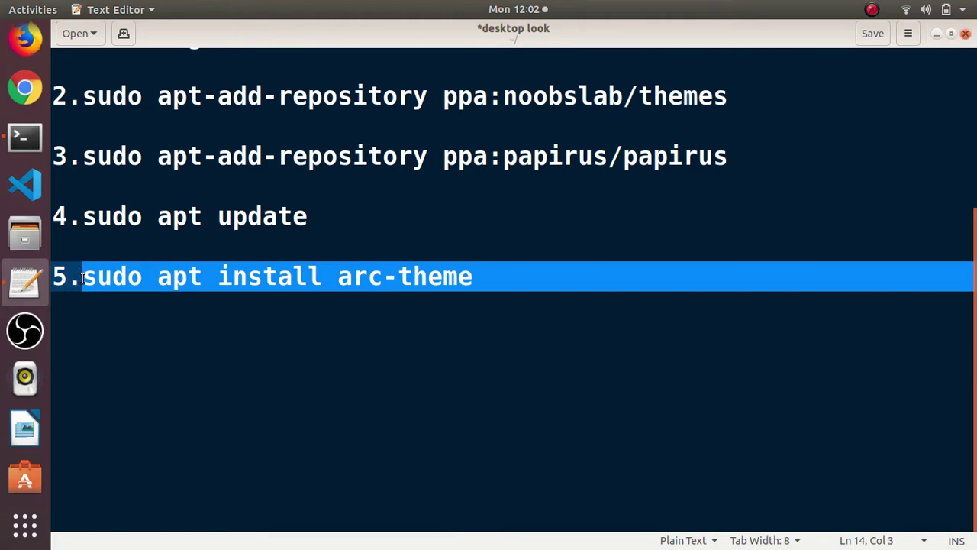
key(alt+Tab)
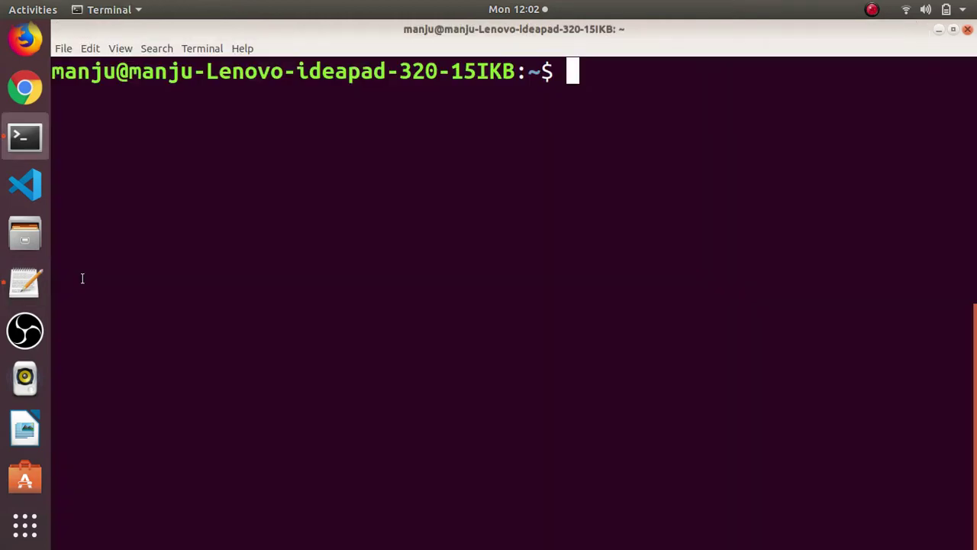
key(ctrl+shift+v)
key(Return)
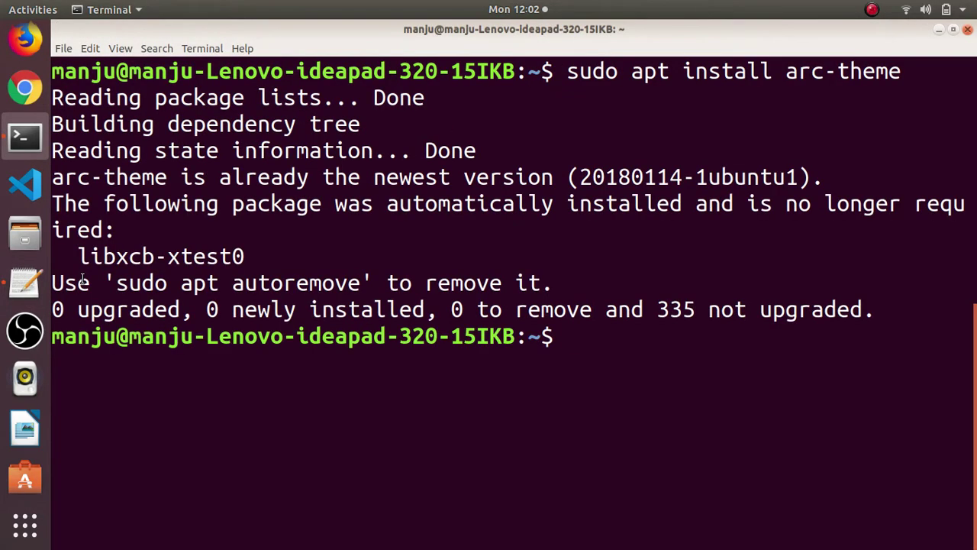
Back in the text editor, remove the spare blank lines under item 5 and add the line "6.sudo apt install papirus-icon-theme"
key(alt+Tab)
key(ctrl+End)
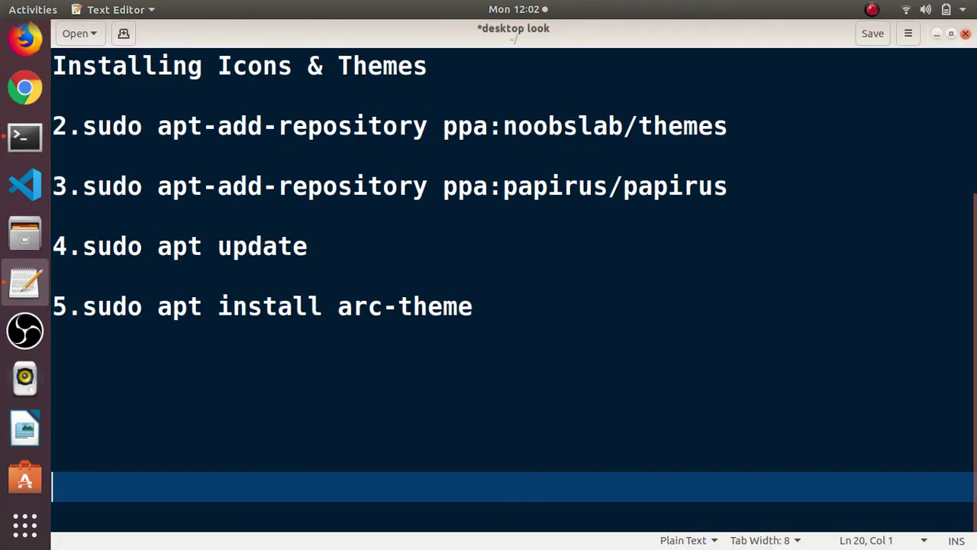
key(Up)
key(Up)
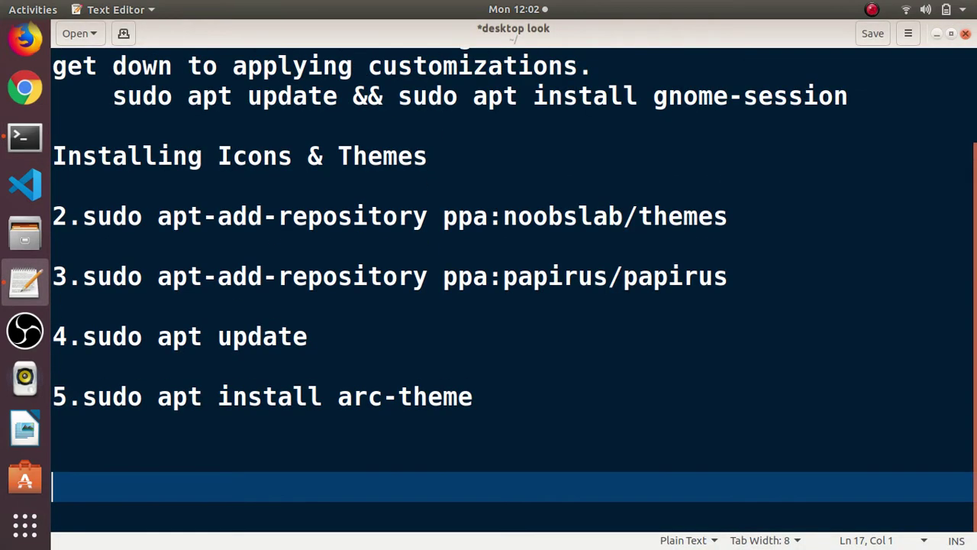
key(Up)
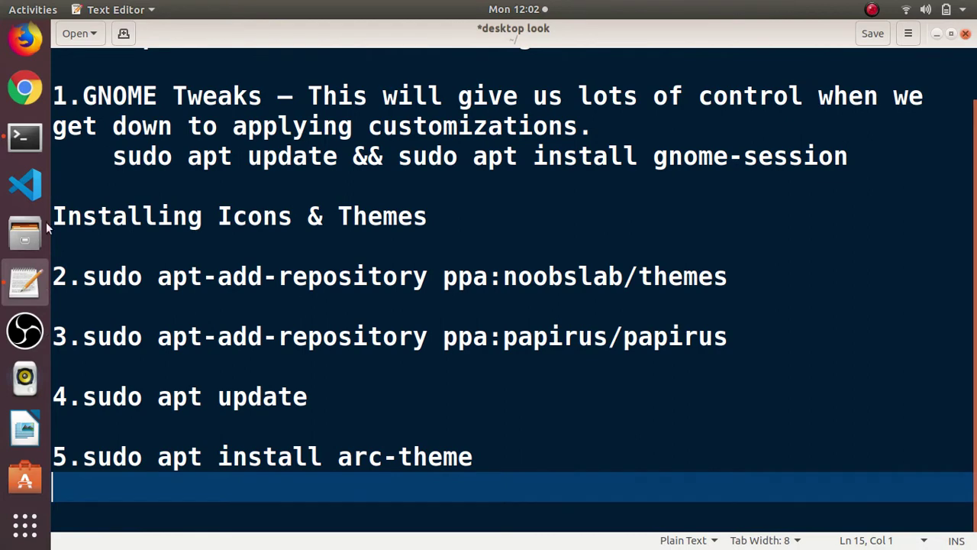
scroll(178, 267, up, 1)
scroll(175, 267, down, 1)
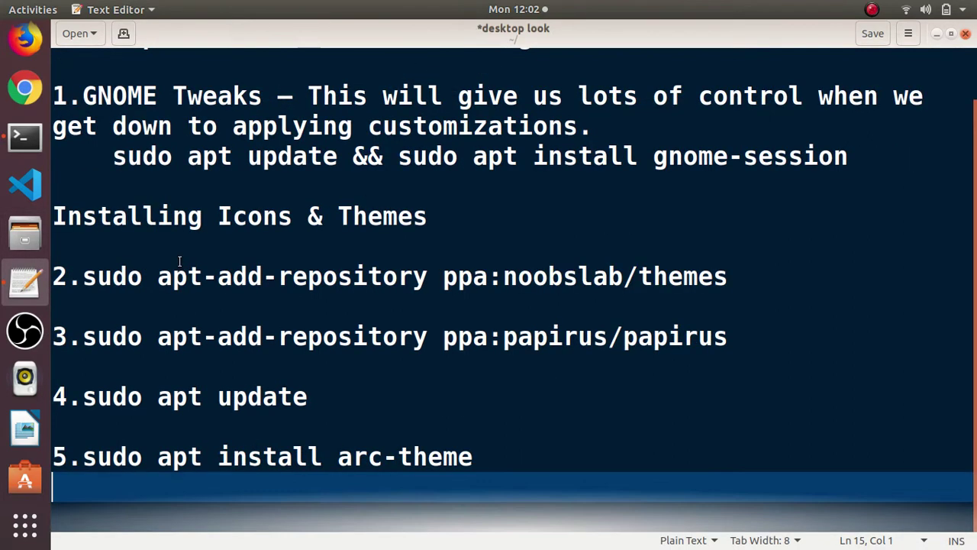
key(Return)
text(6.sudo)
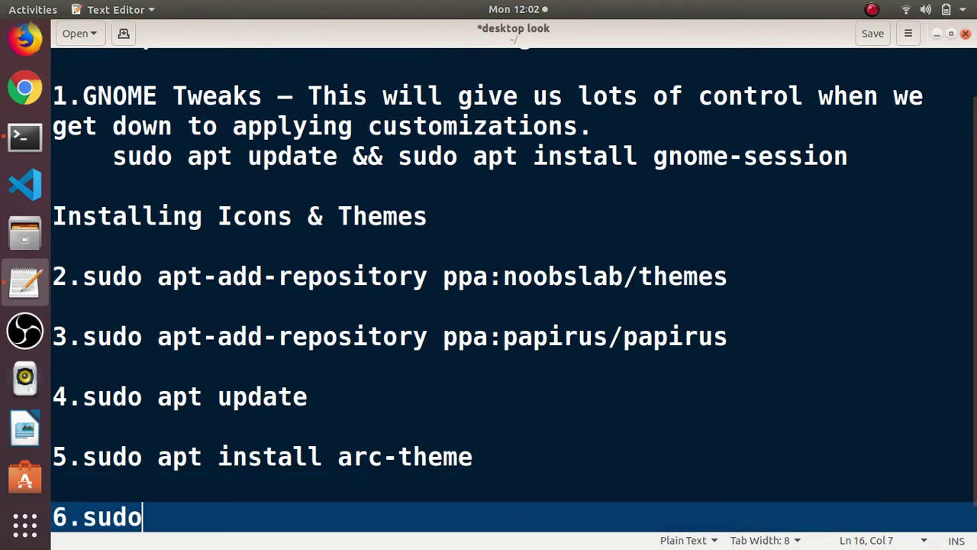
text( apt install papirus-icon-theme)
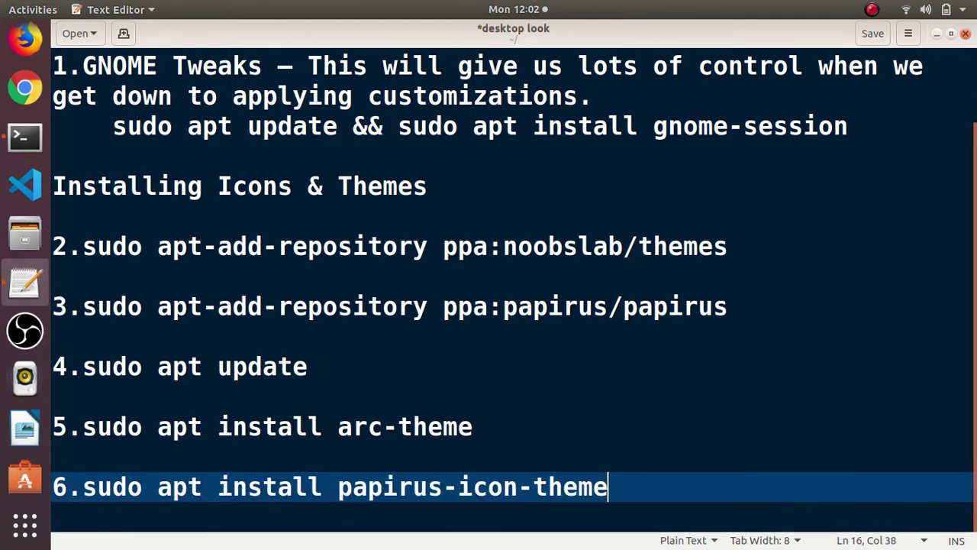
key(Return)
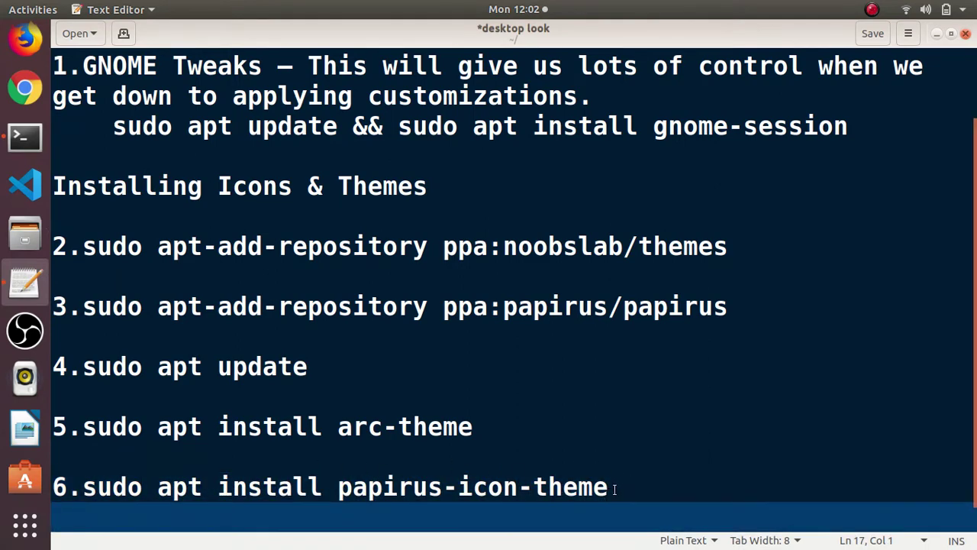
Copy the papirus-icon-theme install command from item 6 and run it in the terminal
drag(616, 486, 231, 506)
drag(90, 503, 79, 492)
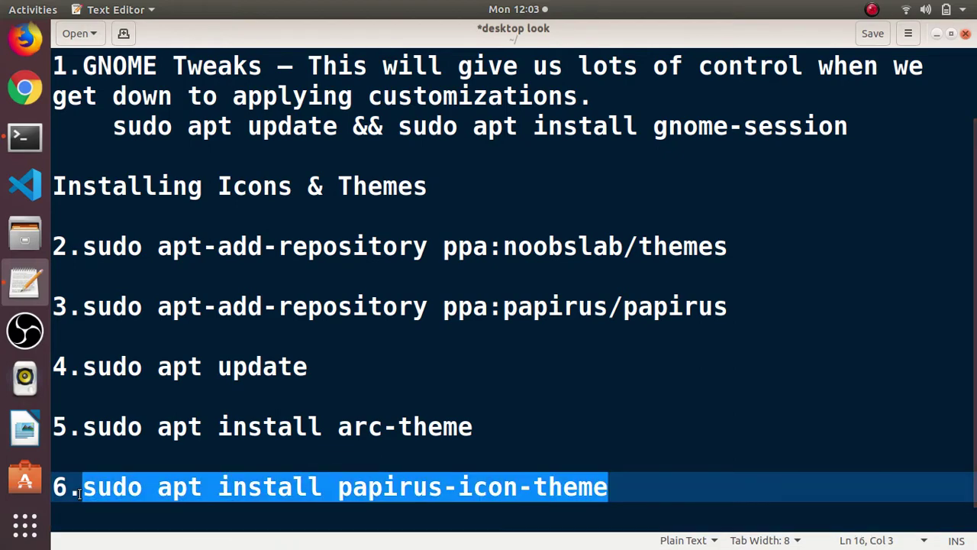
key(alt+Tab)
text(sudo apt install papirus-icon-theme)
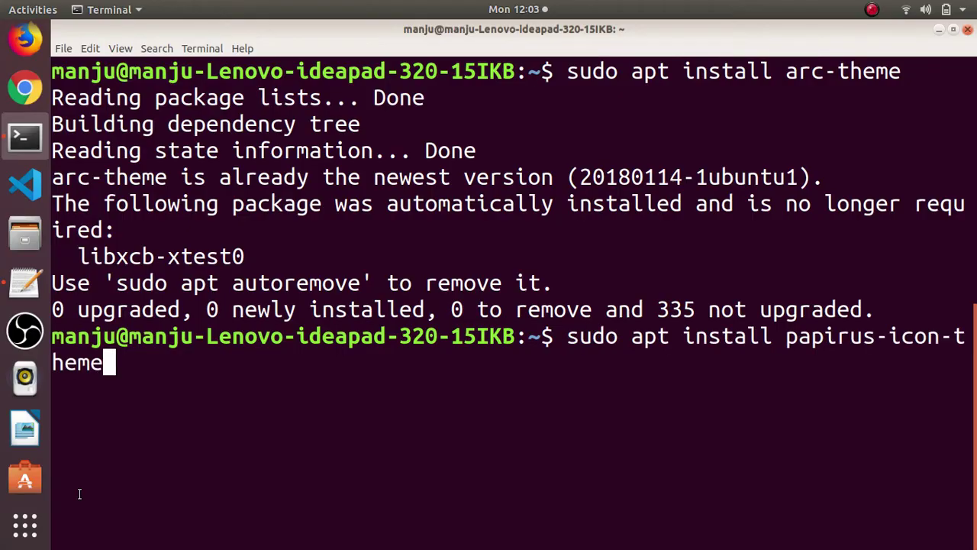
key(Return)
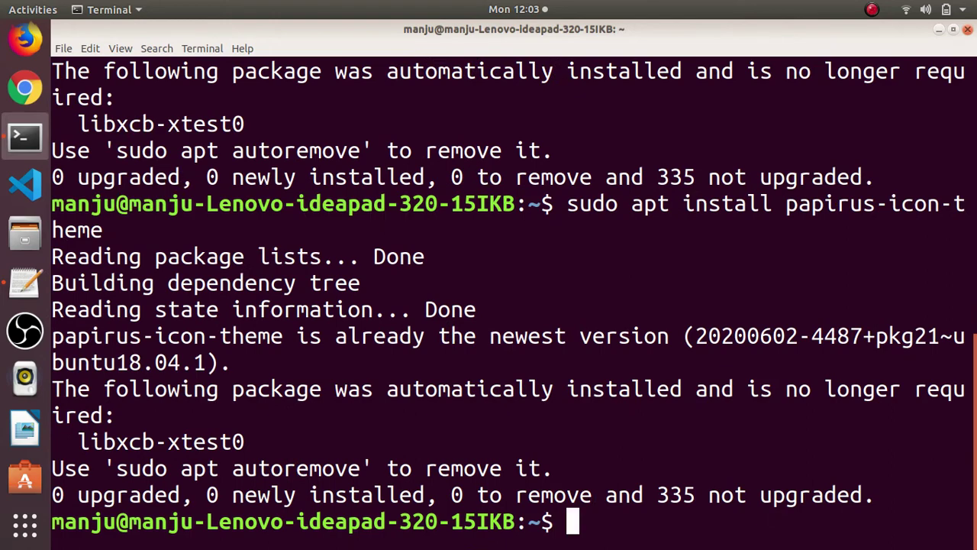
Clear the terminal screen by rerunning the earlier command from the history
key(Up)
key(Up)
key(Up)
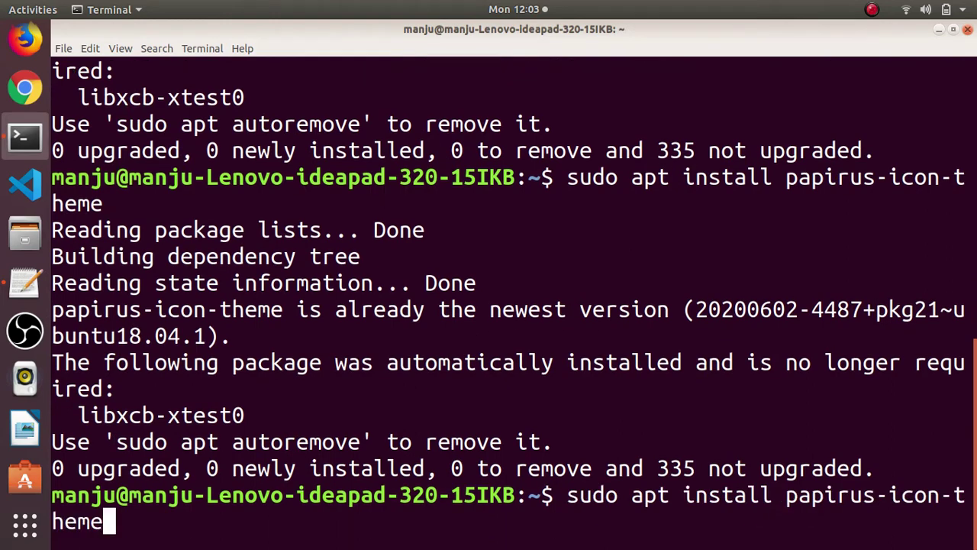
key(Return)
In the text editor, add the lines "After completing installations" and "follow me" below item 6 and save the file
key(alt+Tab)
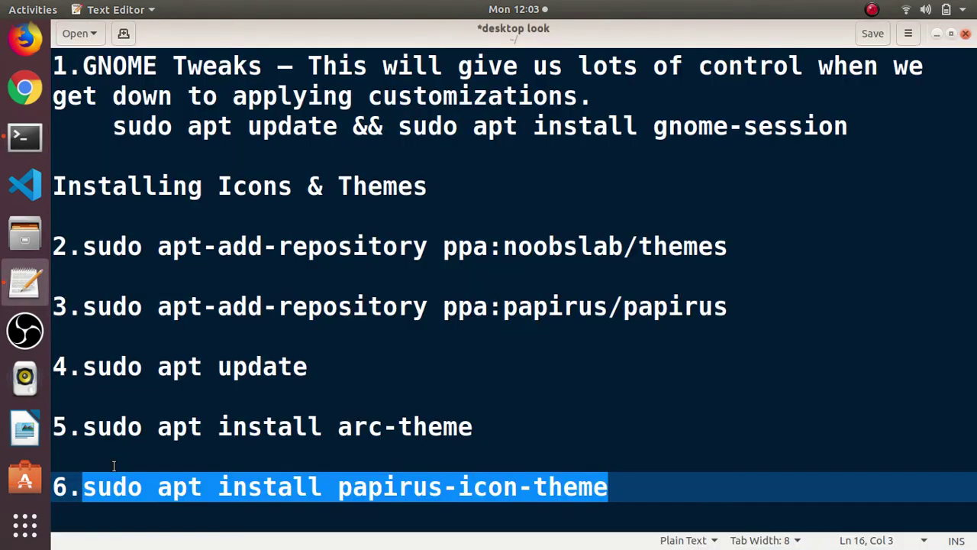
key(ctrl+End)
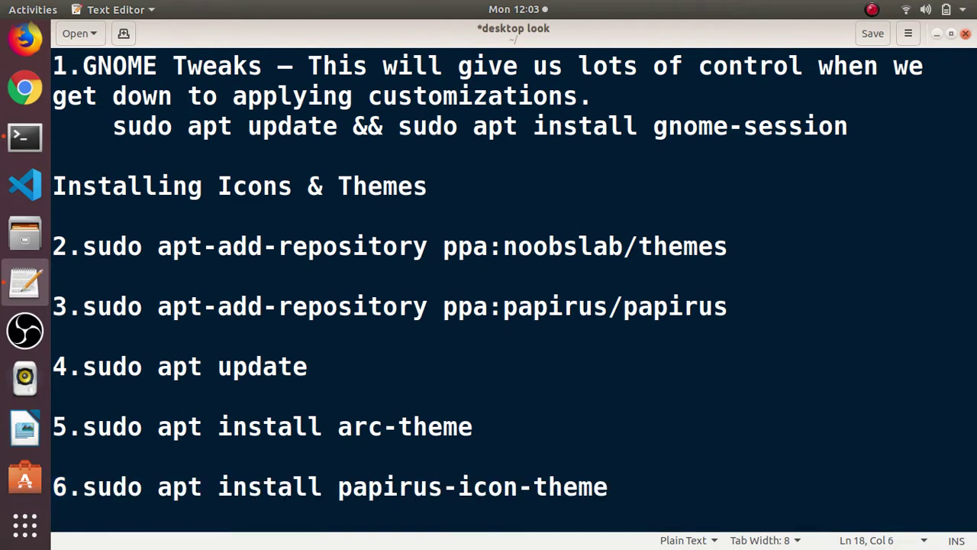
triple_click(140, 486)
click(293, 486)
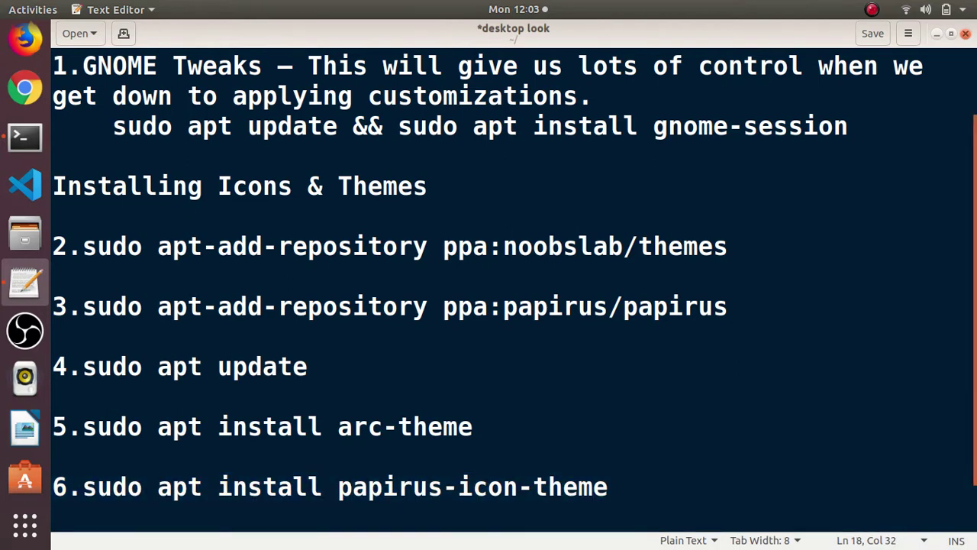
key(Return)
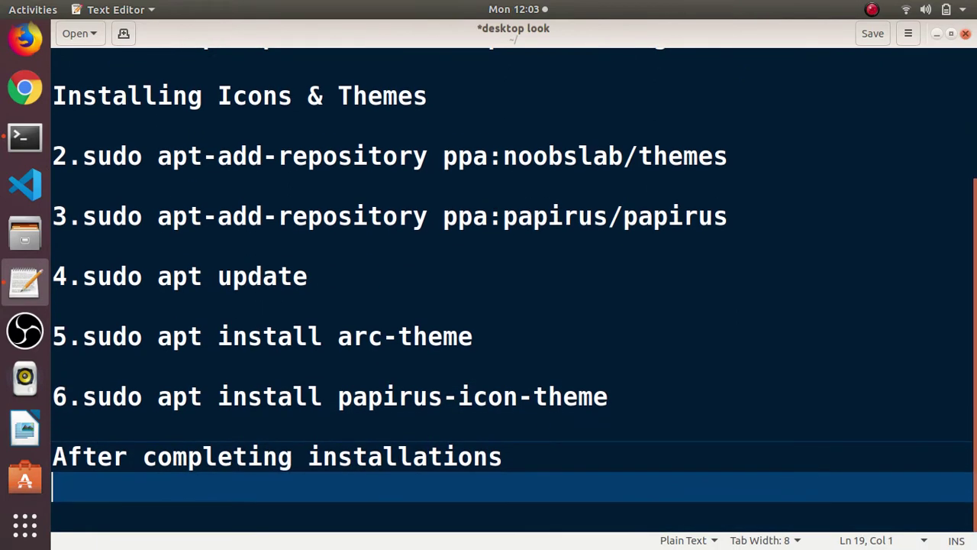
key(Return)
text(follow me)
key(ctrl+s)
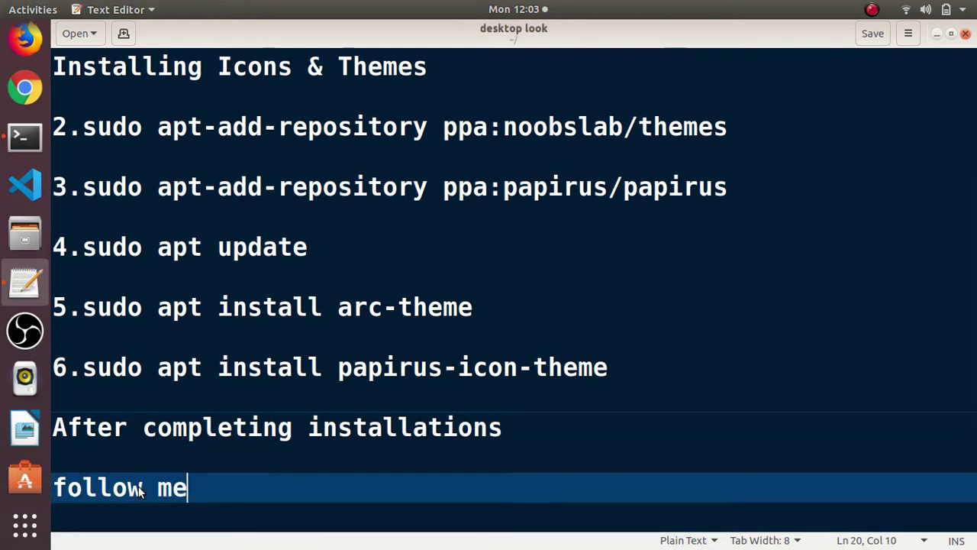
click(241, 455)
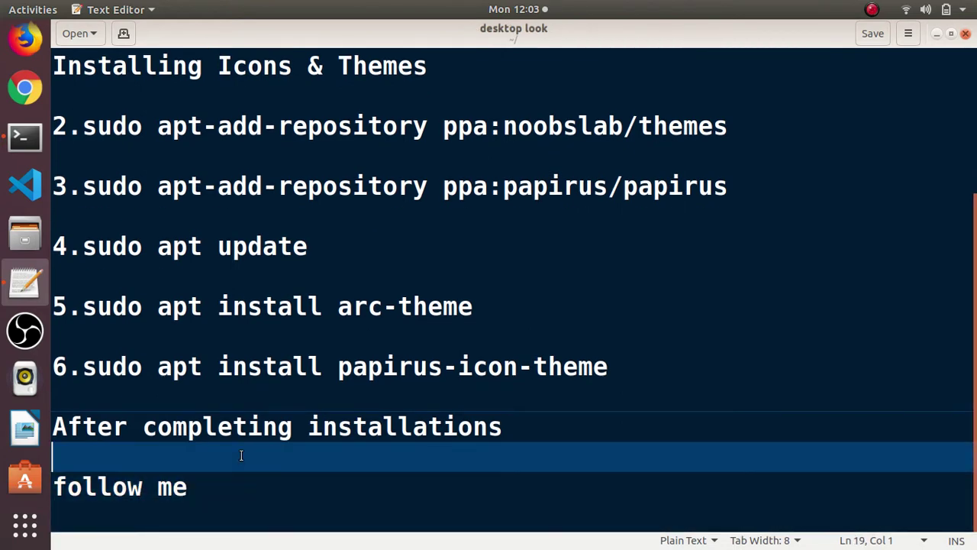
click(194, 497)
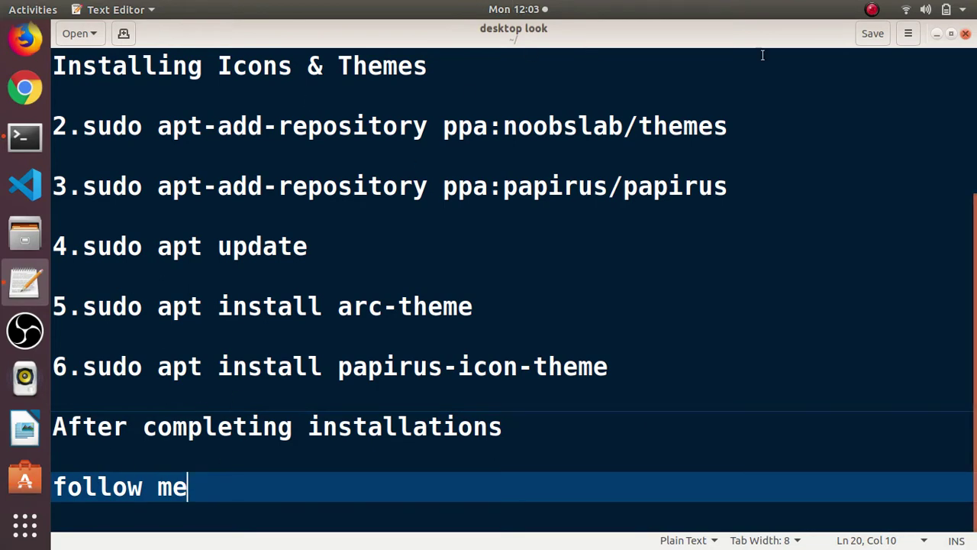
Minimize the text editor and terminal windows and open the desktop background settings
click(937, 33)
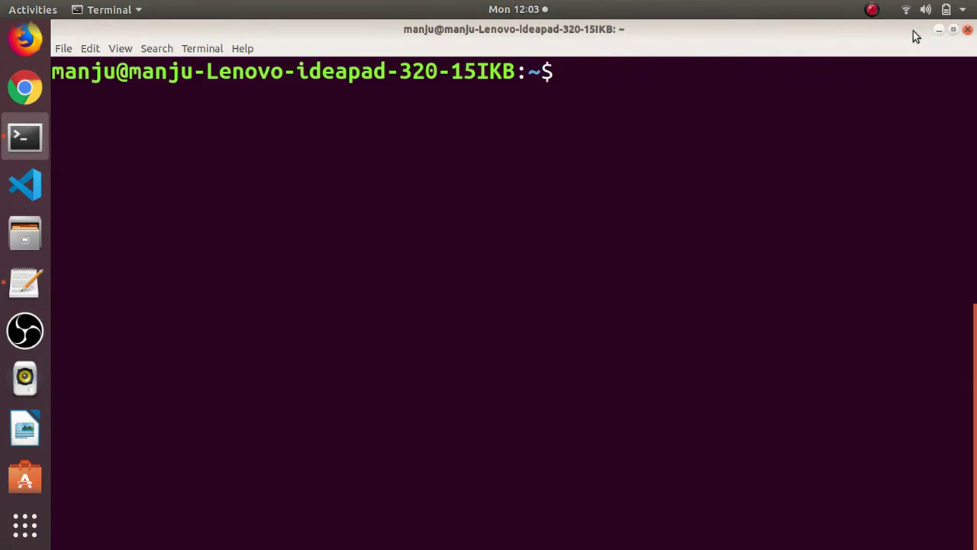
click(941, 29)
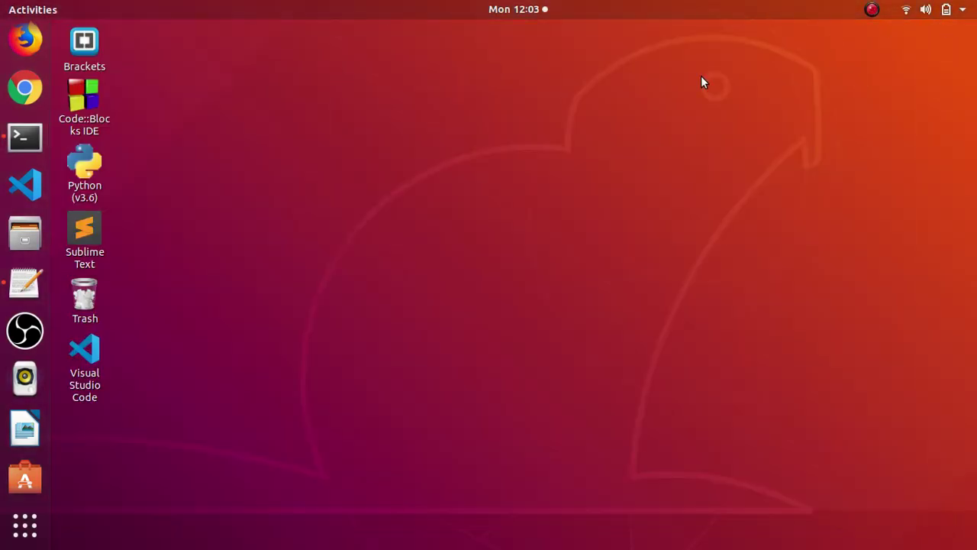
right_click(461, 108)
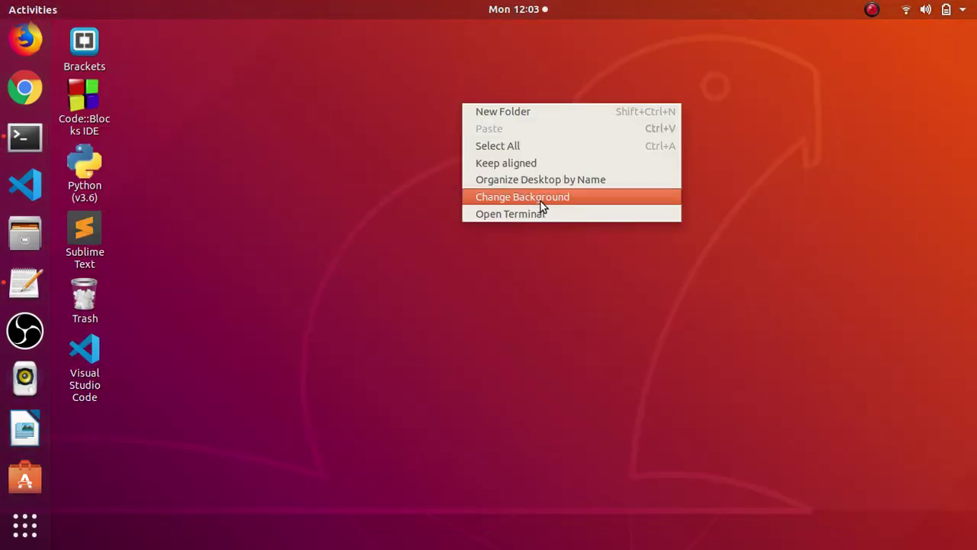
click(589, 198)
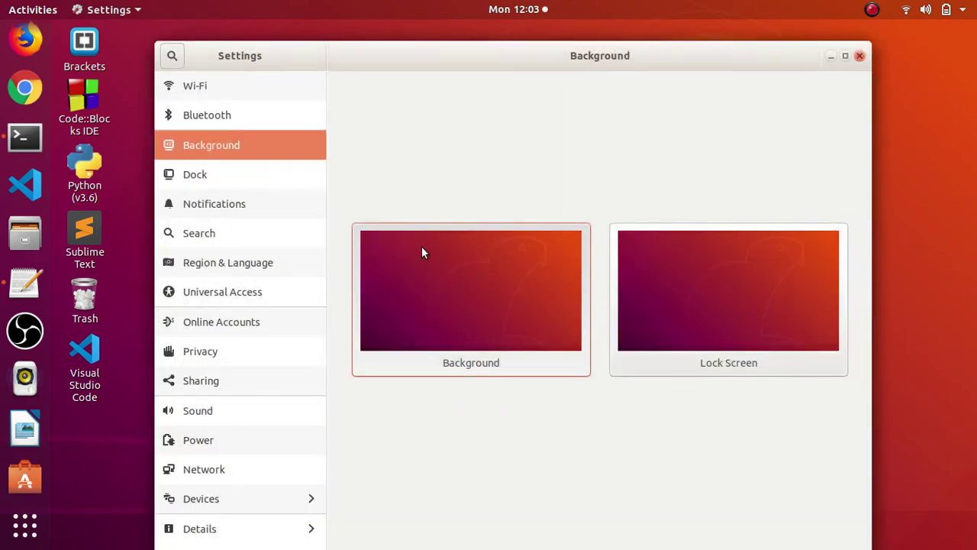
click(421, 249)
click(476, 334)
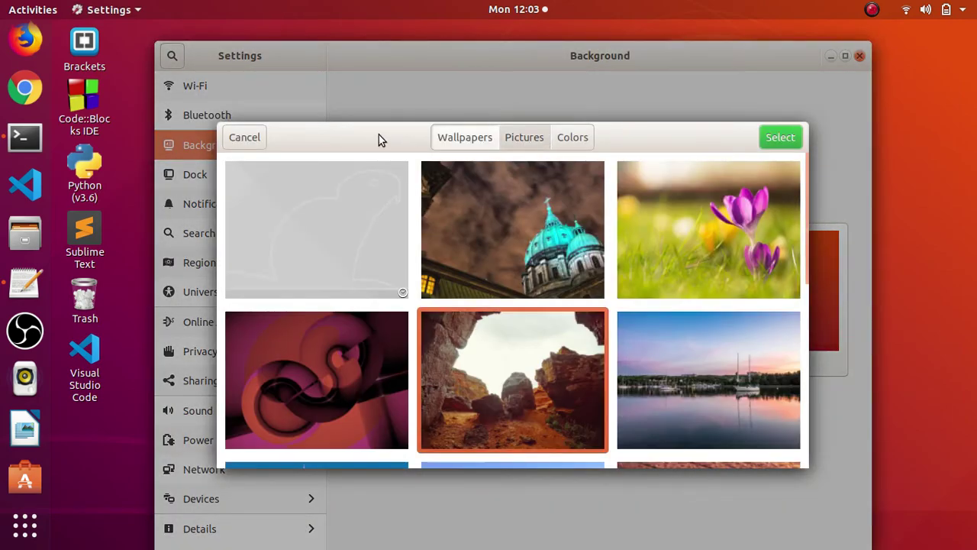
click(250, 135)
Browse the supplied wallpapers and set the green rocky mountain landscape as the desktop background
click(480, 309)
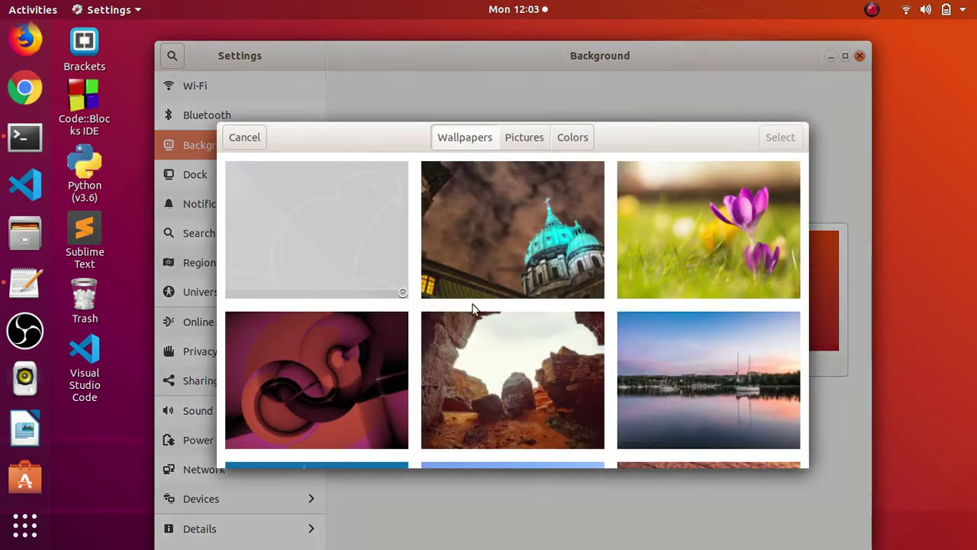
click(334, 248)
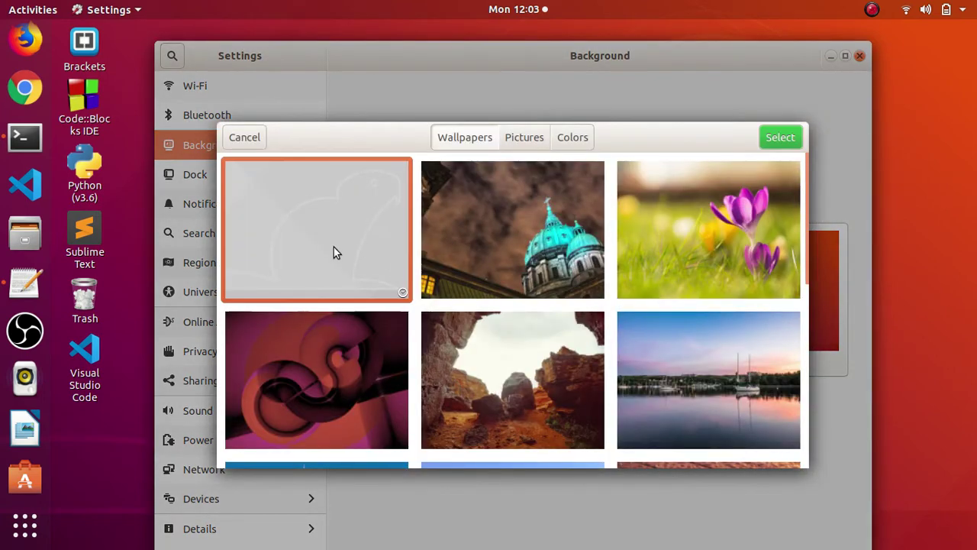
click(511, 227)
click(703, 223)
scroll(538, 374, down, 5)
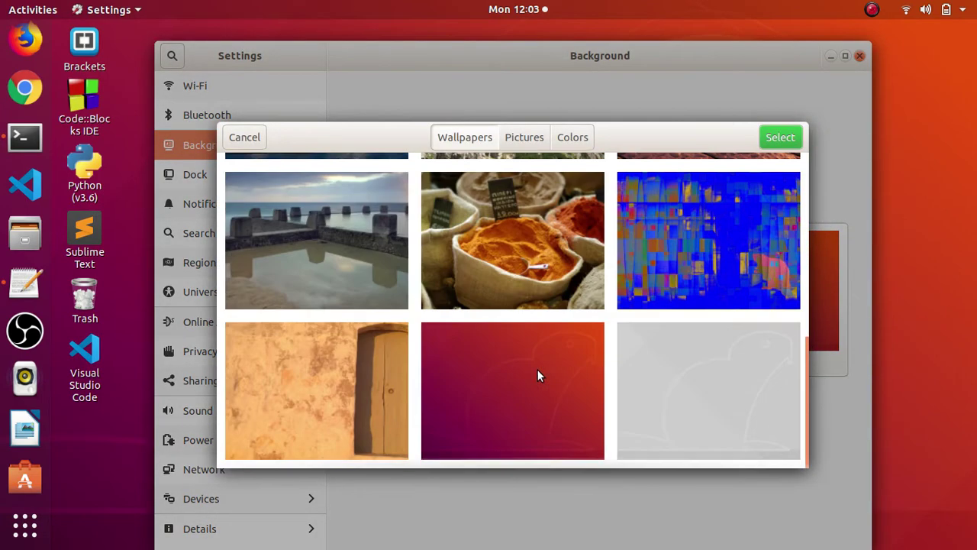
scroll(537, 374, up, 2)
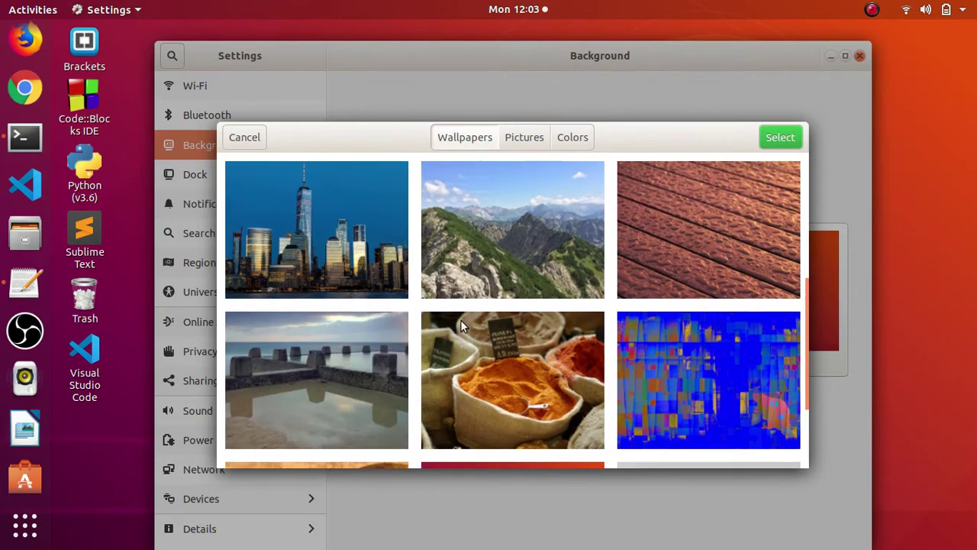
scroll(481, 294, down, 2)
scroll(475, 332, up, 4)
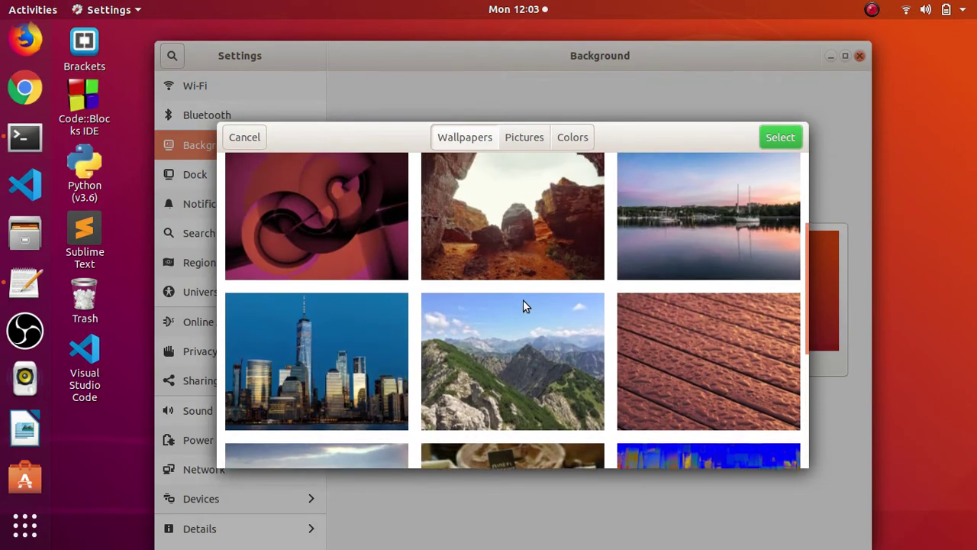
click(515, 321)
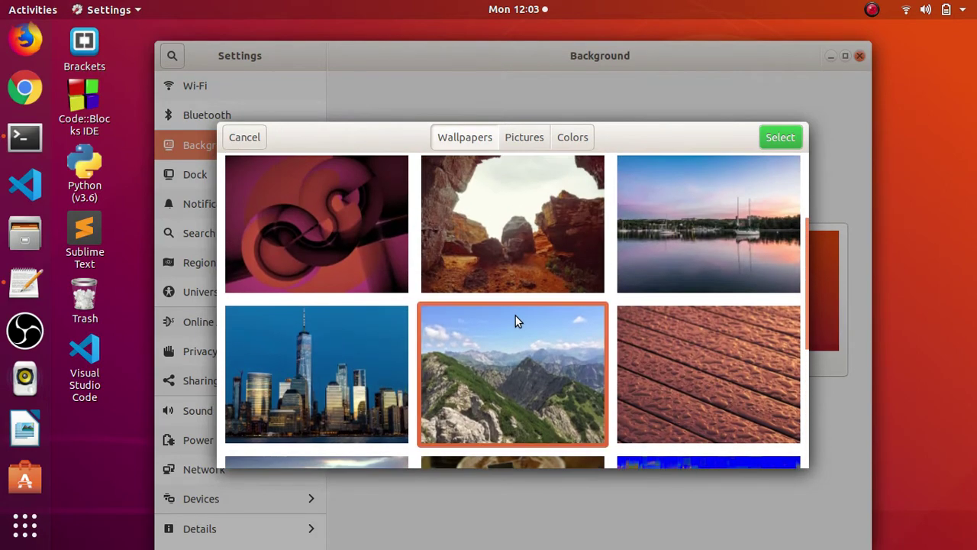
click(777, 139)
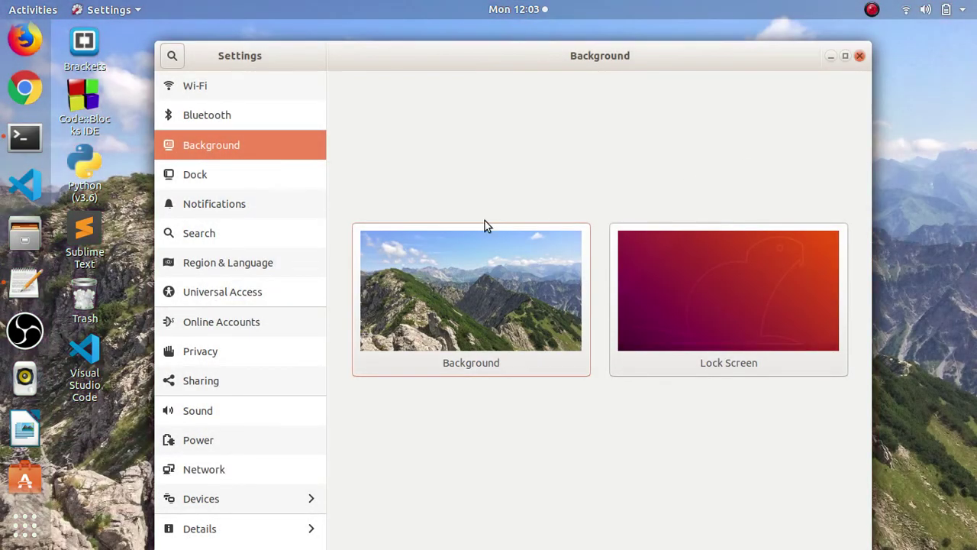
Set the rock pool by the sea wallpaper as the lock screen image and reposition the Settings window
drag(628, 56, 622, 75)
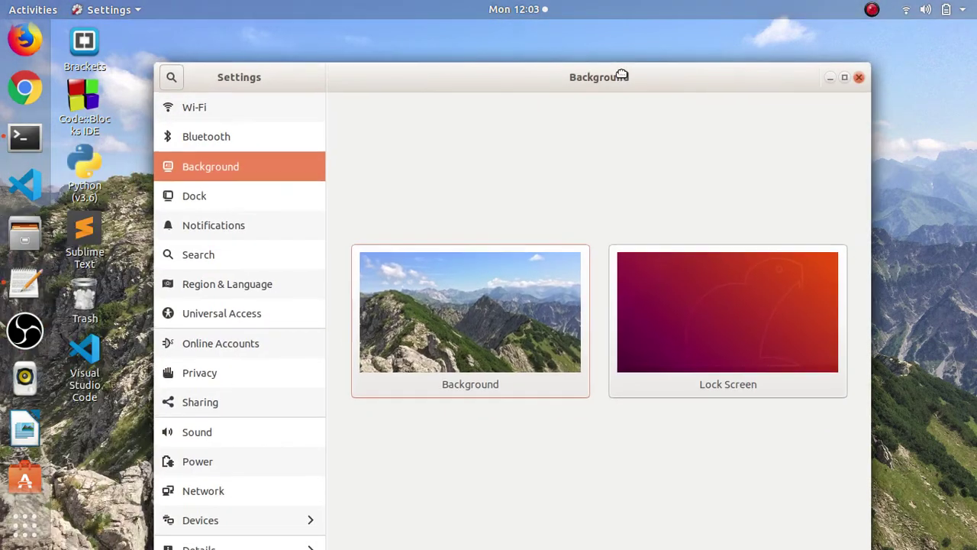
click(713, 317)
scroll(619, 363, down, 5)
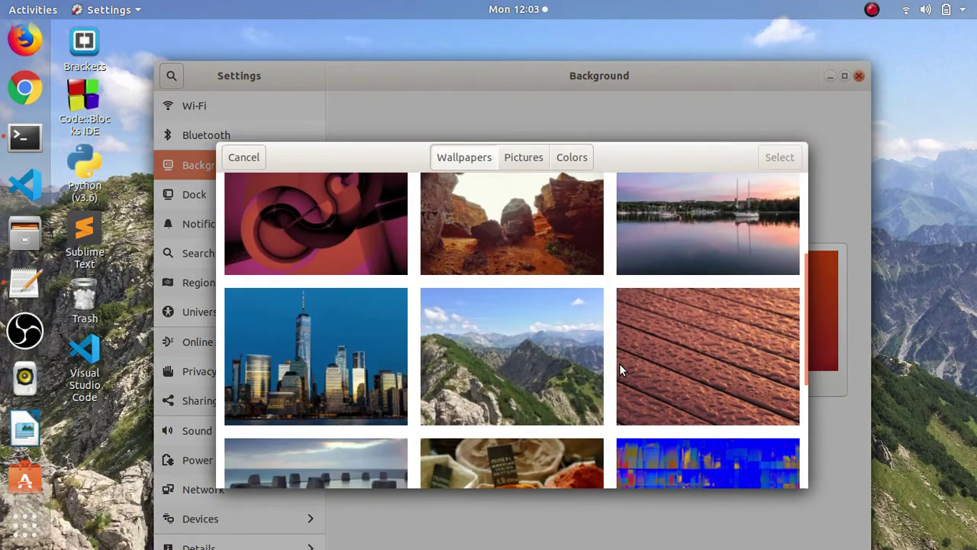
click(306, 289)
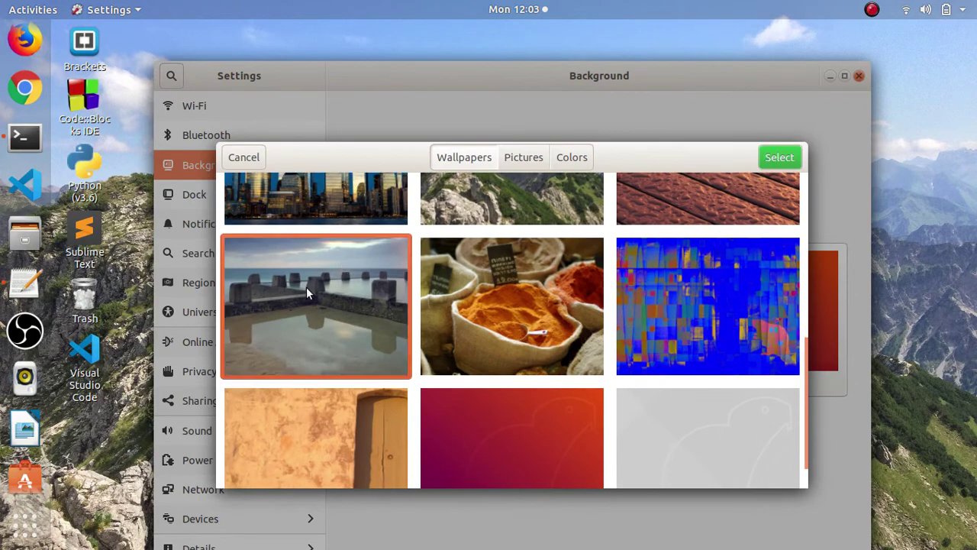
click(772, 155)
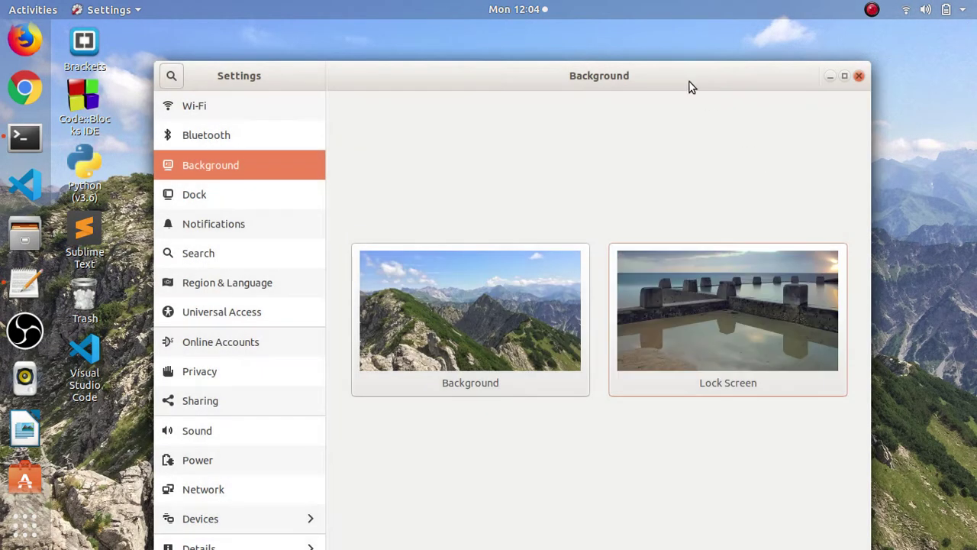
drag(678, 74, 690, 95)
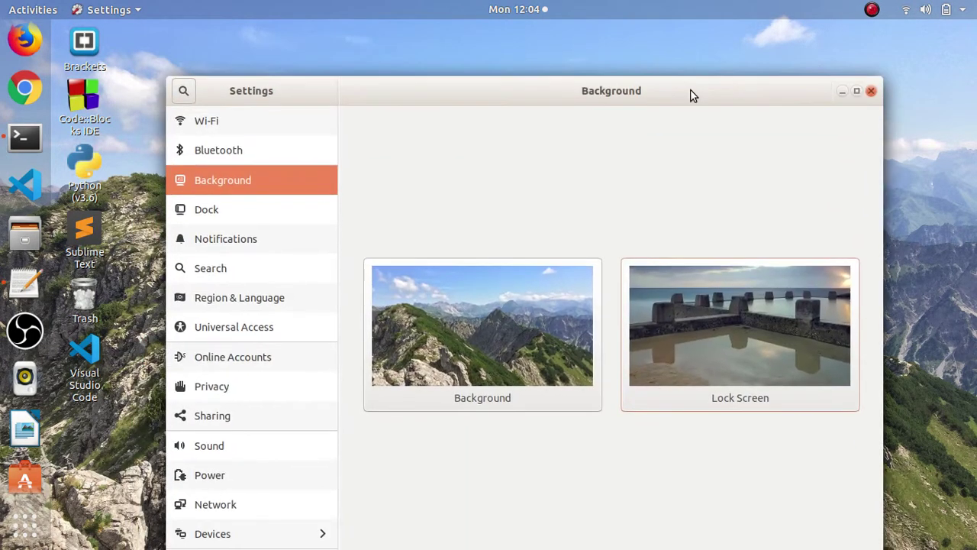
Open the Dock settings and try auto-hide for the dock, switching it on and back off
click(202, 214)
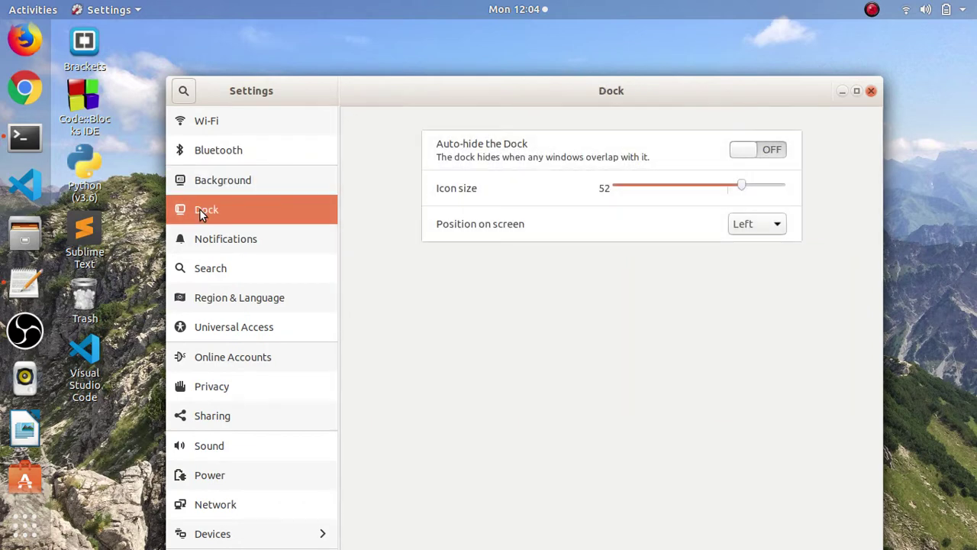
click(746, 148)
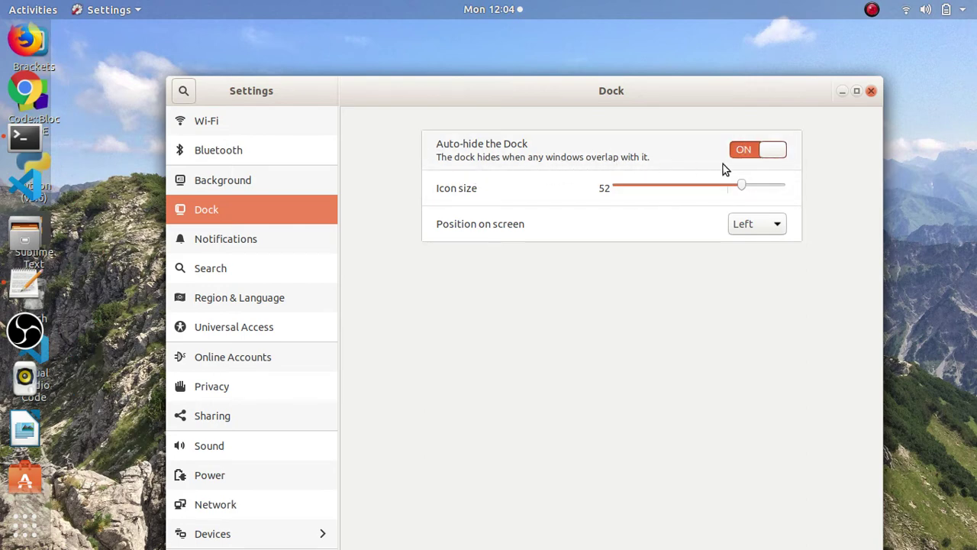
click(747, 154)
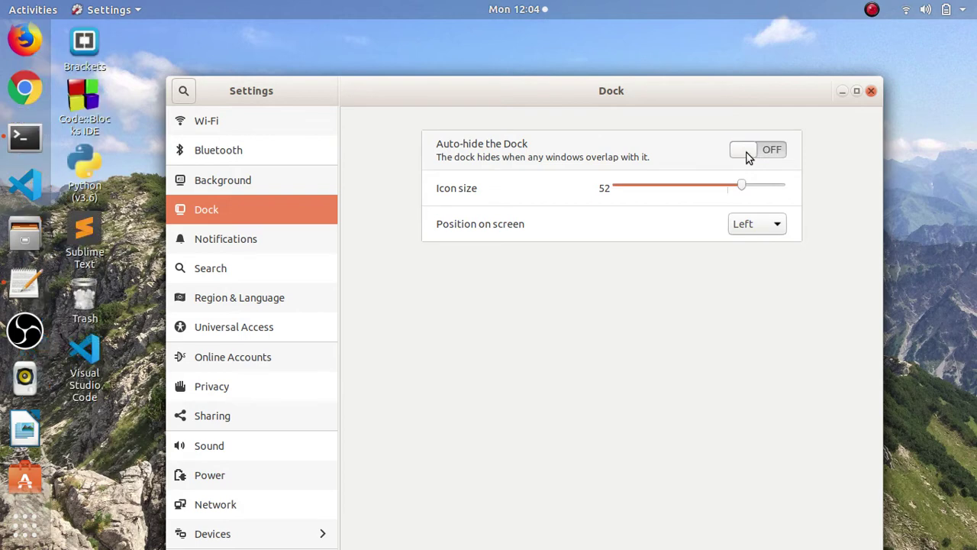
Set the dock's position on screen to Bottom, view it on the bare desktop and return to the Dock settings
click(756, 223)
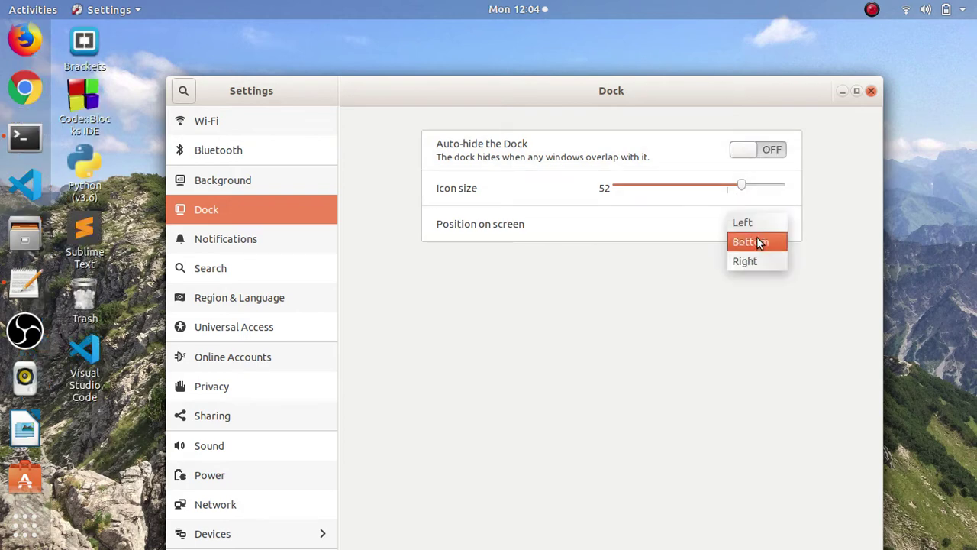
click(757, 242)
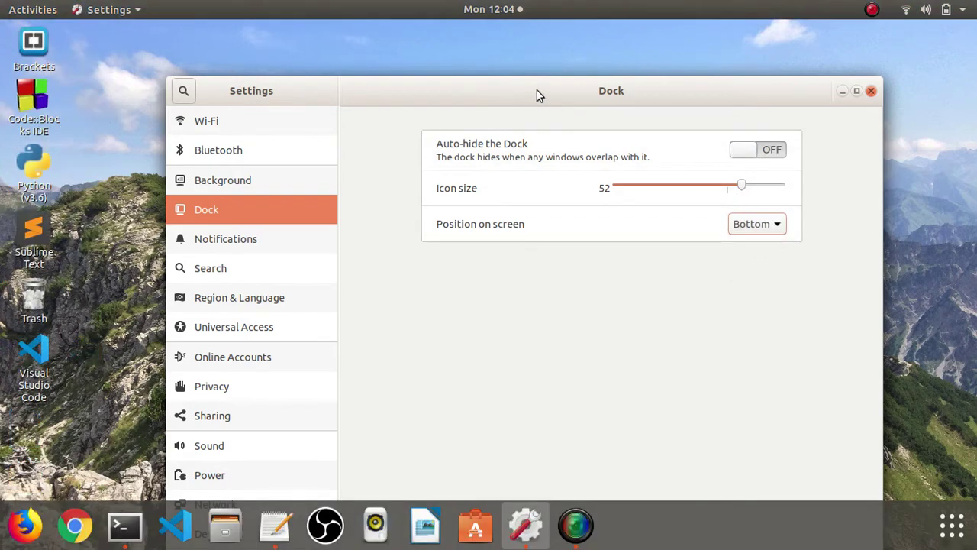
double_click(537, 90)
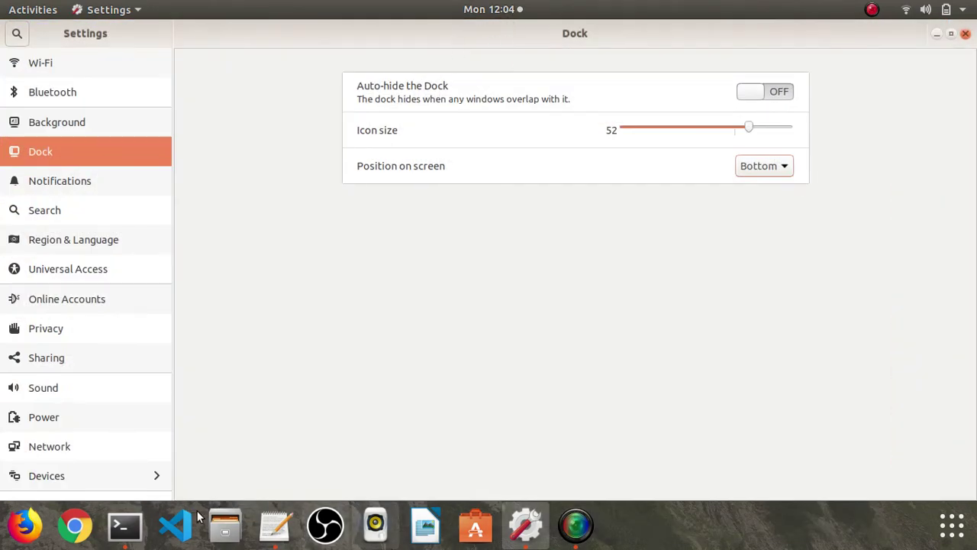
click(937, 33)
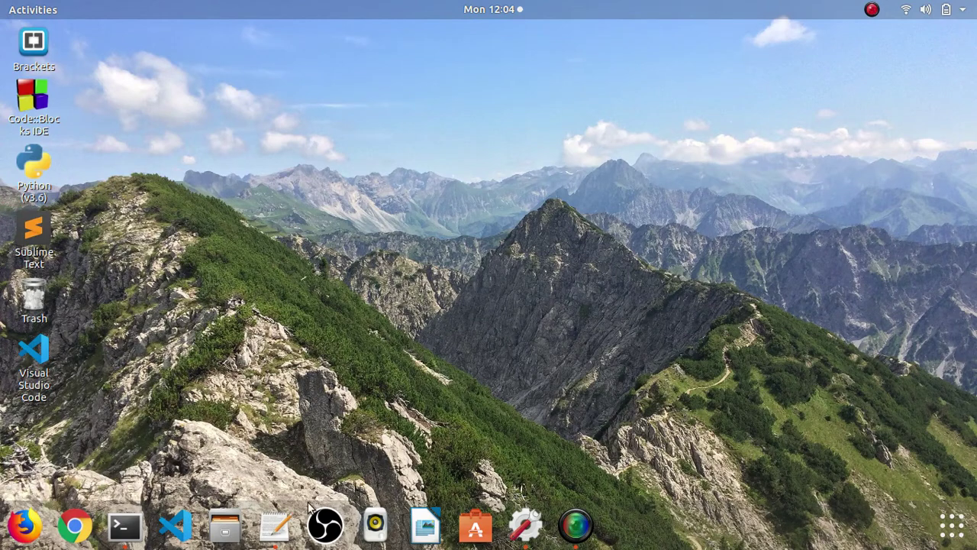
key(ctrl+alt+t)
key(alt+Tab)
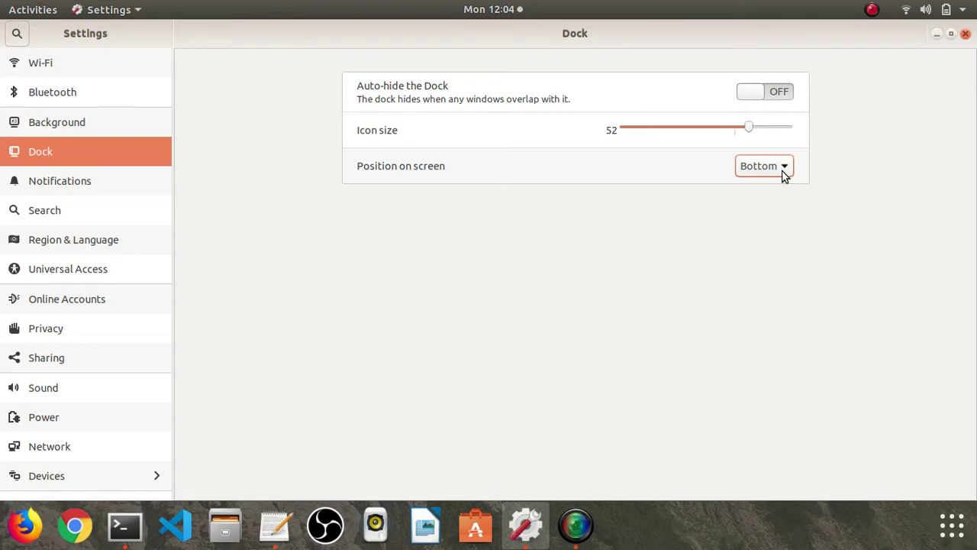
Try the dock in the Right and Left positions and return it to Bottom
click(784, 175)
click(719, 166)
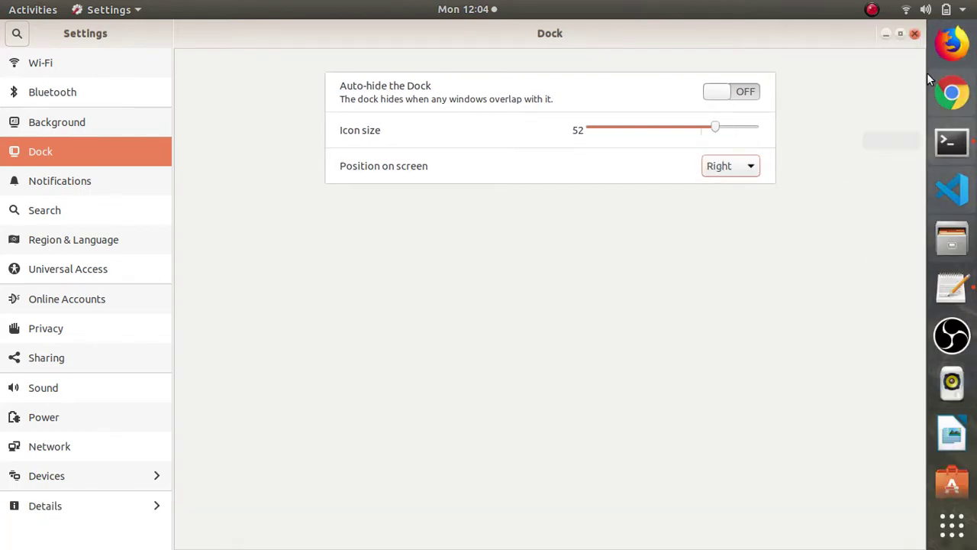
click(737, 172)
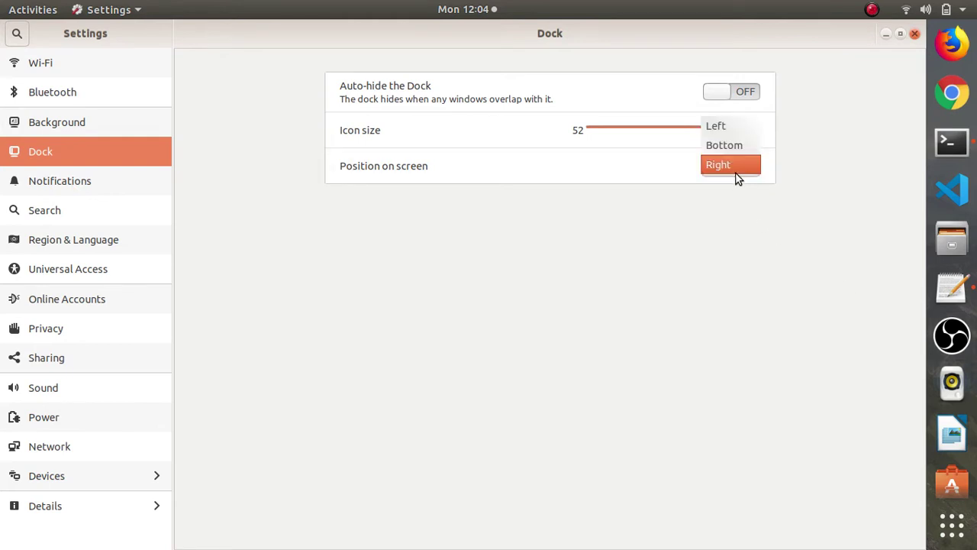
click(721, 126)
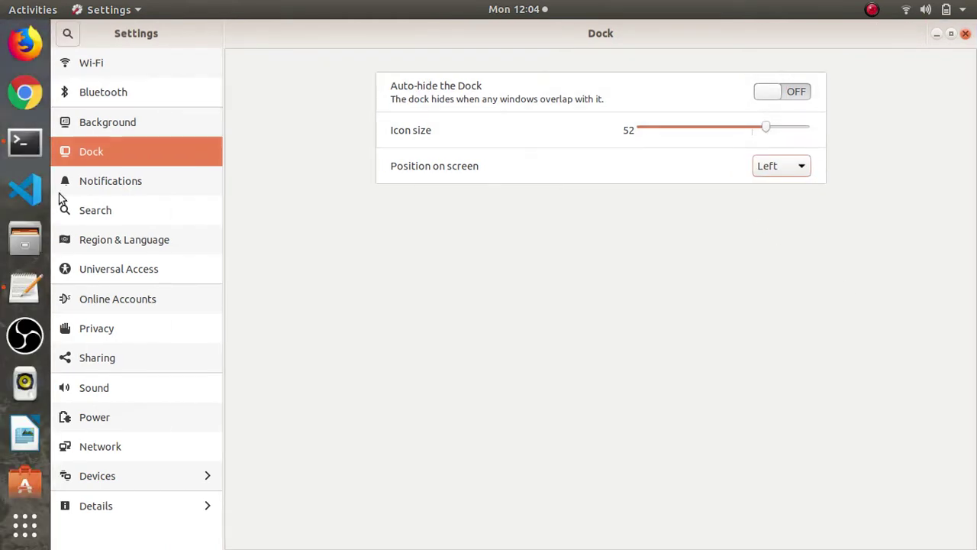
click(792, 174)
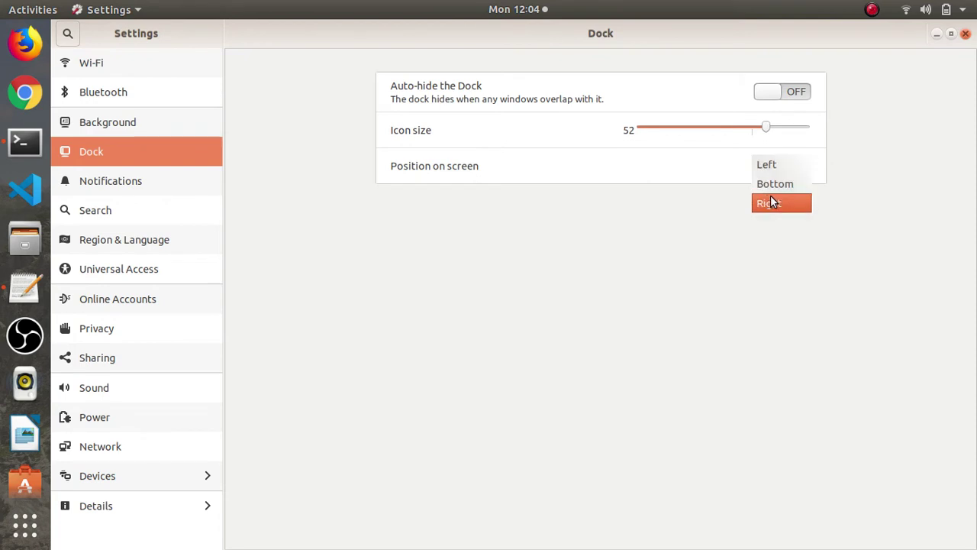
click(769, 184)
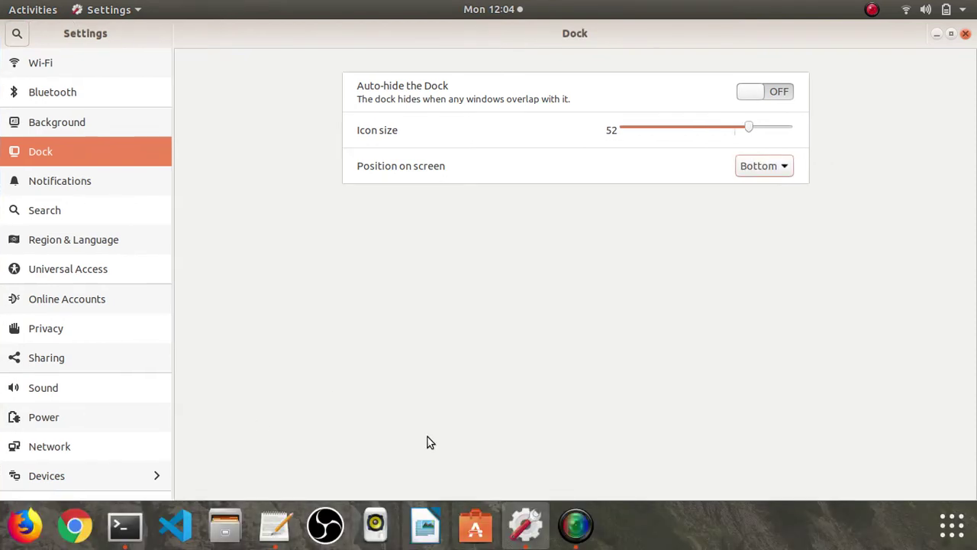
Minimize the Settings and terminal windows to examine the dock on the desktop, and reopen the Dock settings
click(937, 34)
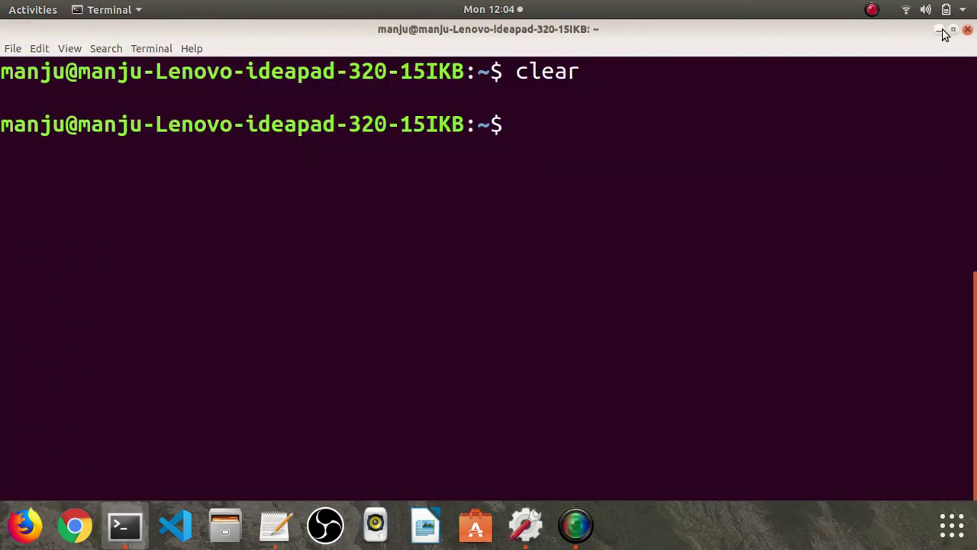
click(941, 30)
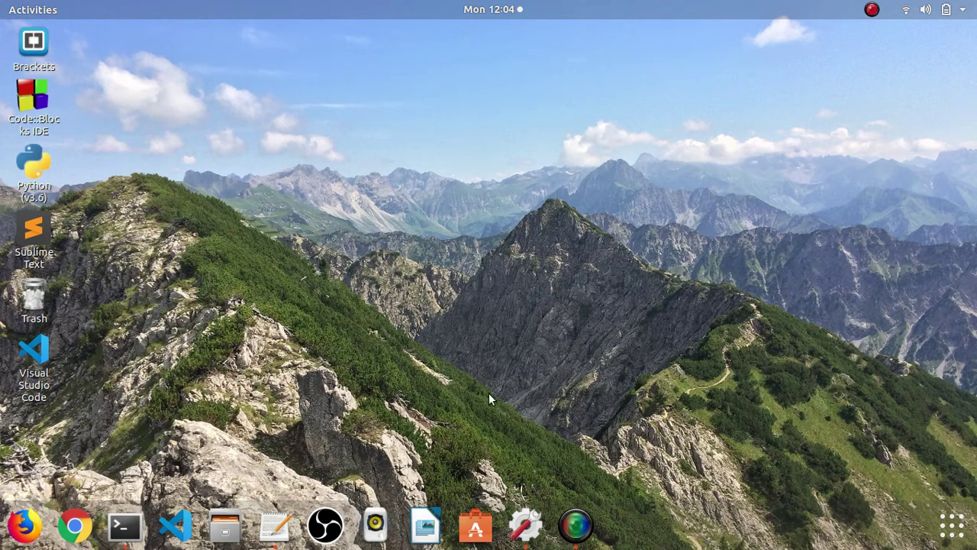
click(525, 525)
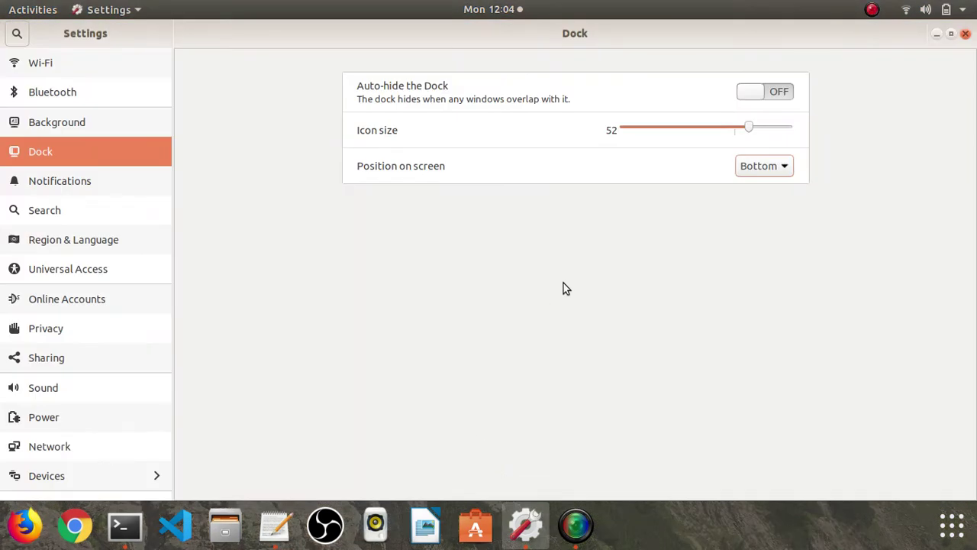
Try a small dock icon size of 26 and the large size of 64
drag(728, 134, 587, 152)
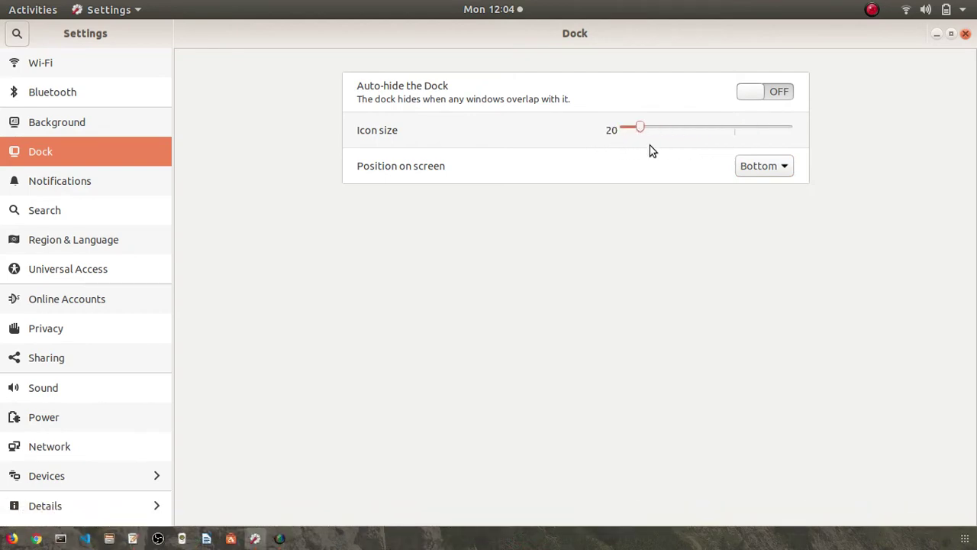
drag(649, 151, 661, 148)
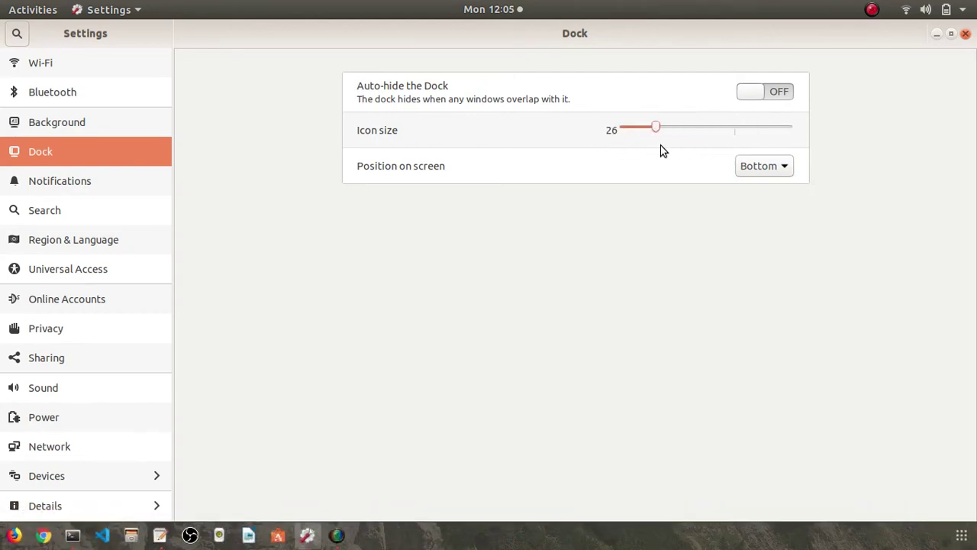
double_click(452, 28)
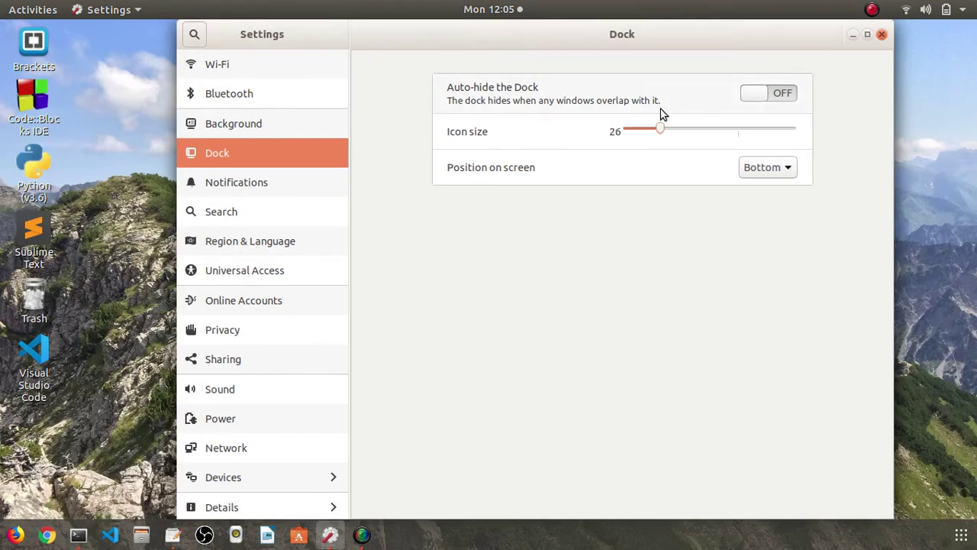
drag(661, 129, 845, 126)
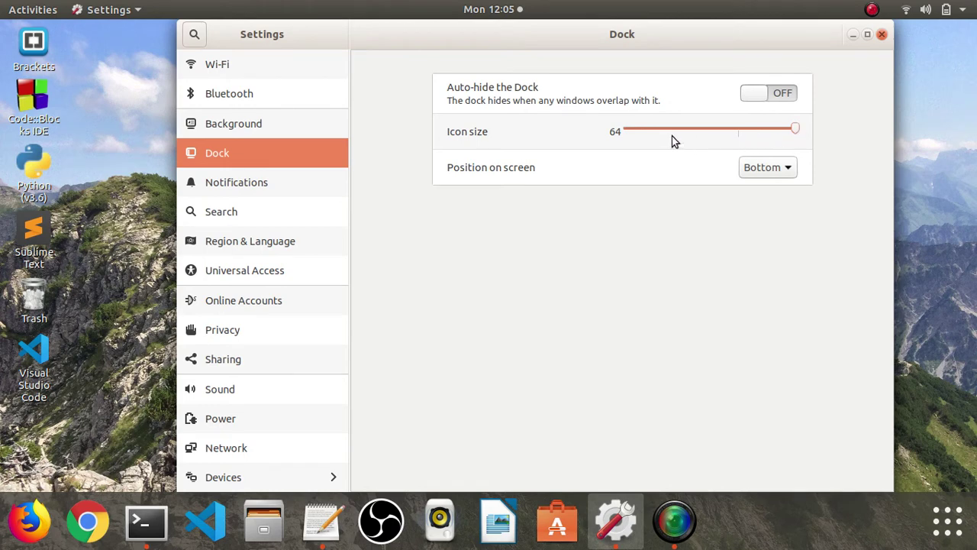
Set the dock icon size to 46 and minimize the Settings window
drag(793, 130, 730, 135)
click(920, 129)
click(852, 99)
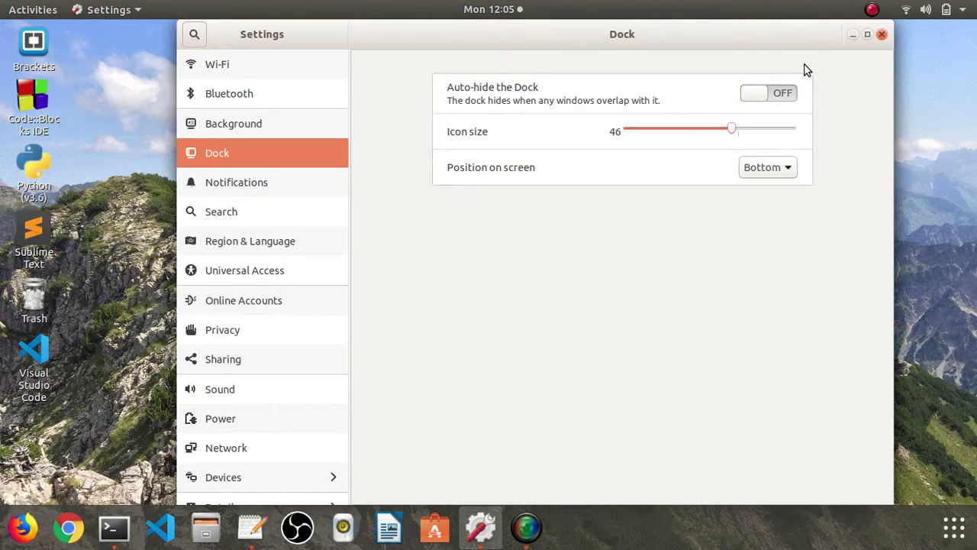
click(320, 126)
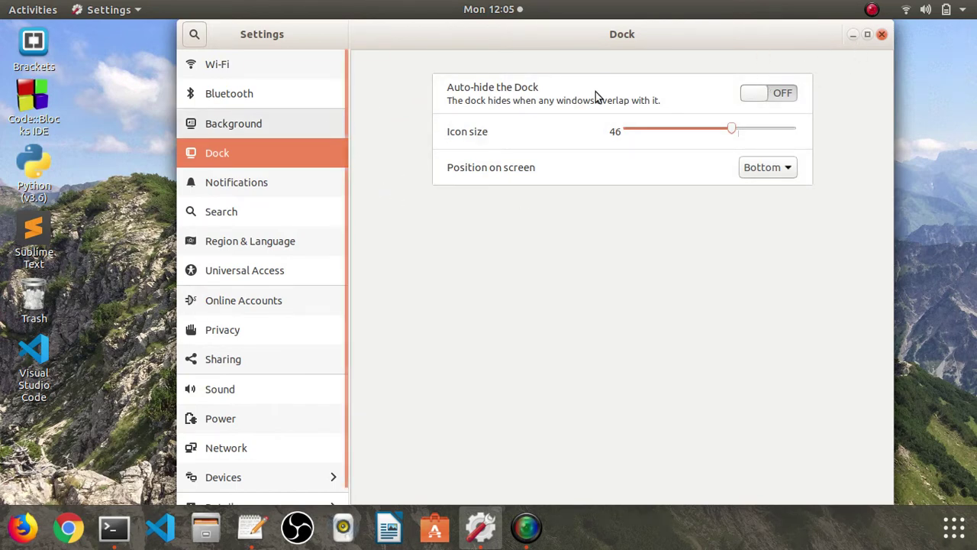
click(852, 36)
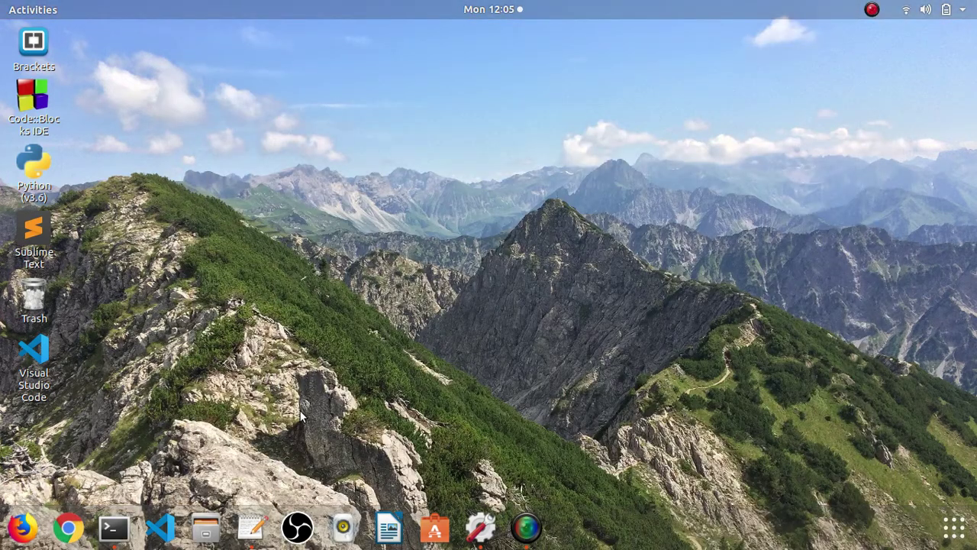
Search the installed applications for "twe" and launch Tweaks
click(970, 529)
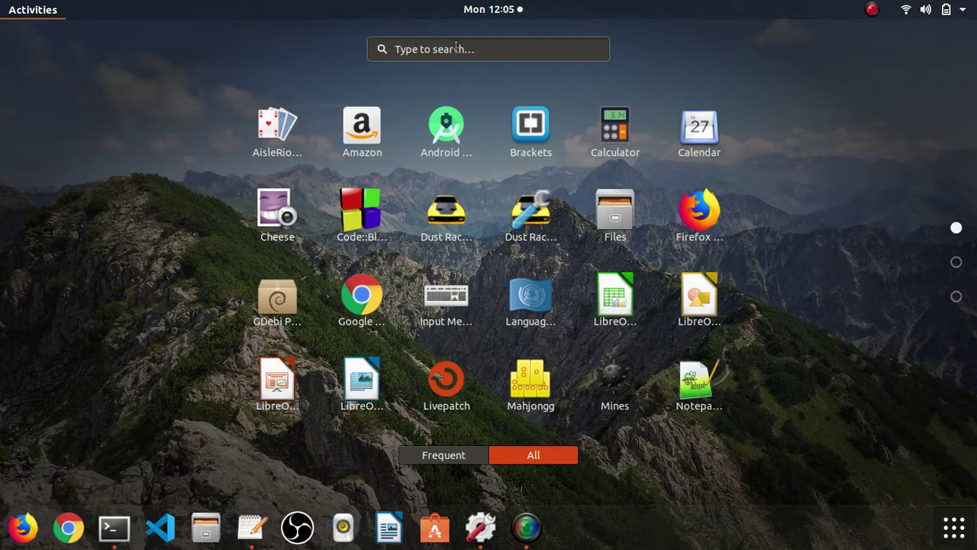
click(456, 48)
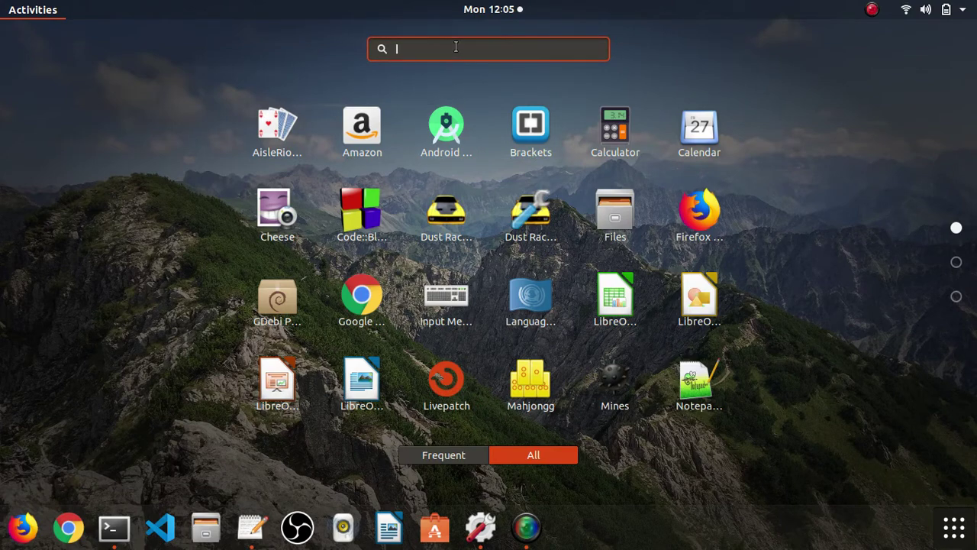
text(twe)
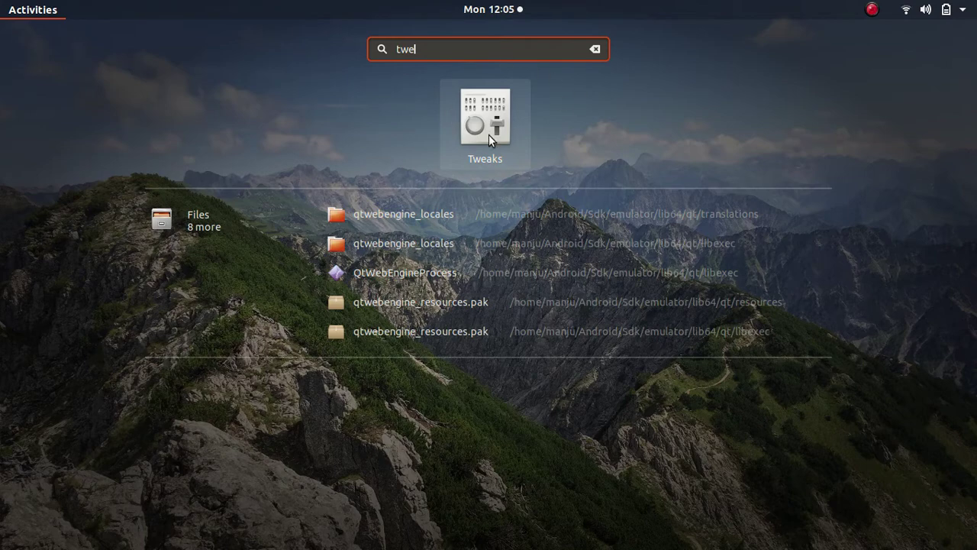
click(489, 135)
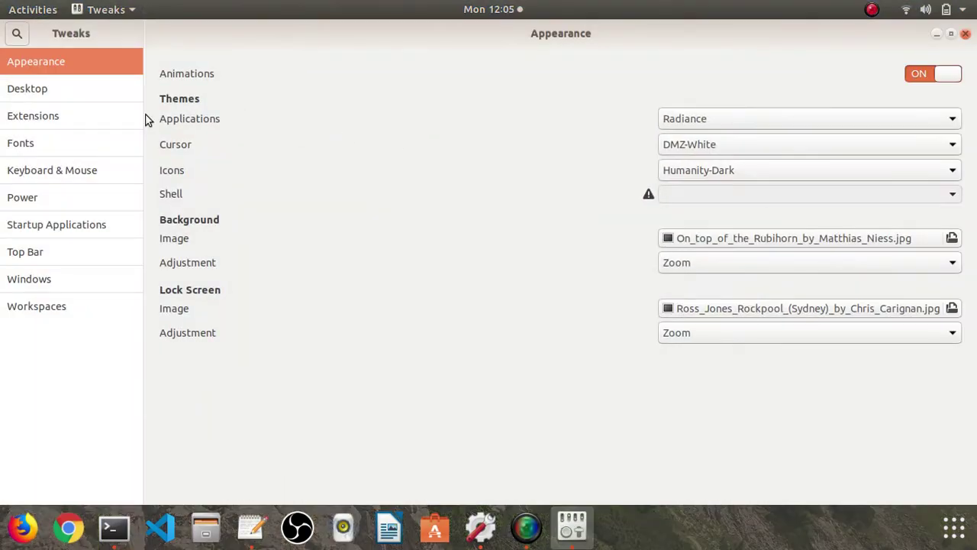
Turn off Show Icons in the Desktop tweaks and check the desktop with the Tweaks window temporarily reduced
click(29, 90)
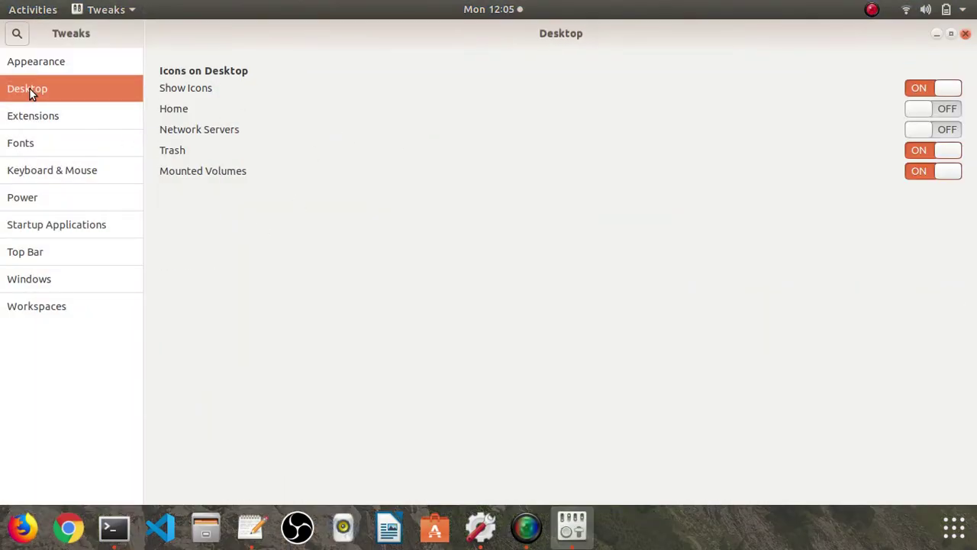
click(919, 89)
double_click(758, 33)
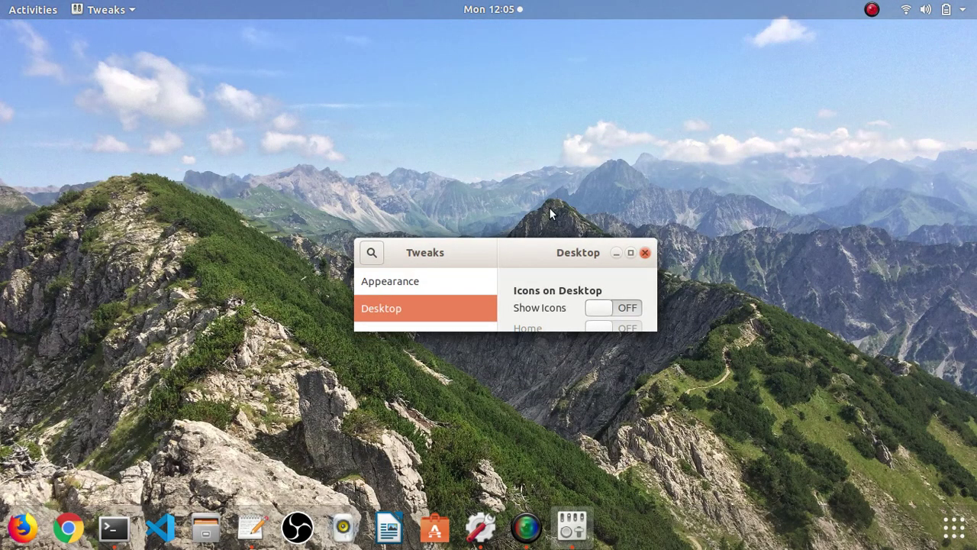
double_click(534, 256)
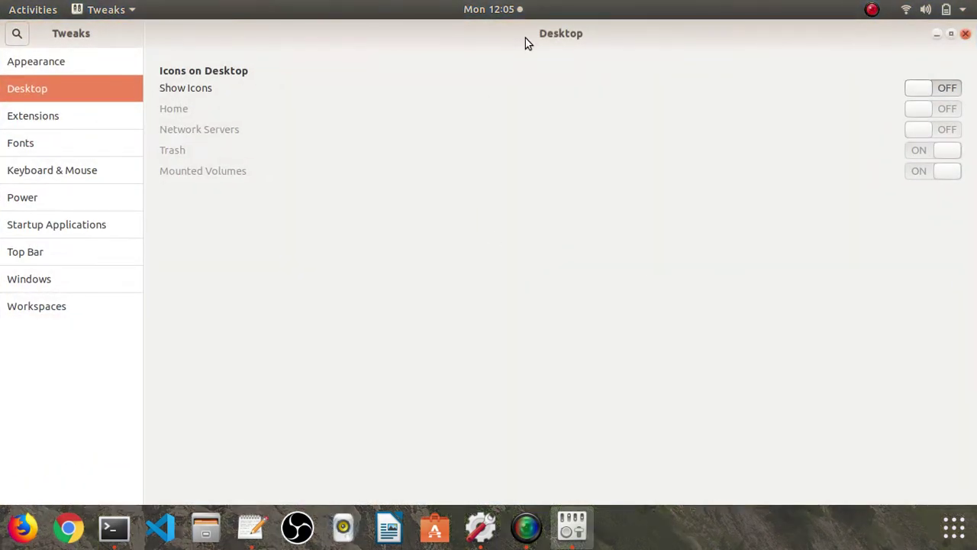
Take the Tweaks window out of full size, turn Show Icons on in the Desktop tweaks and enlarge the window beside the desktop icons
double_click(525, 39)
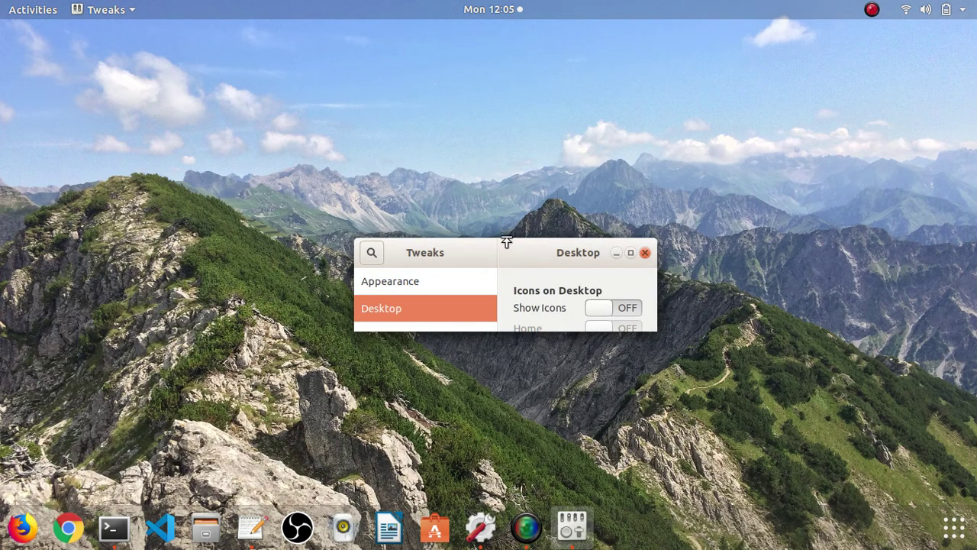
drag(506, 242, 513, 31)
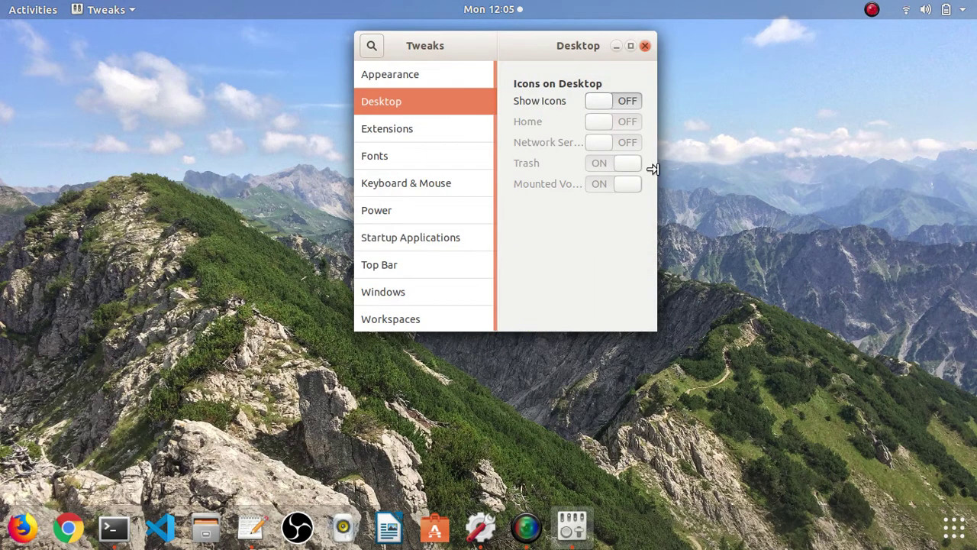
drag(653, 169, 827, 150)
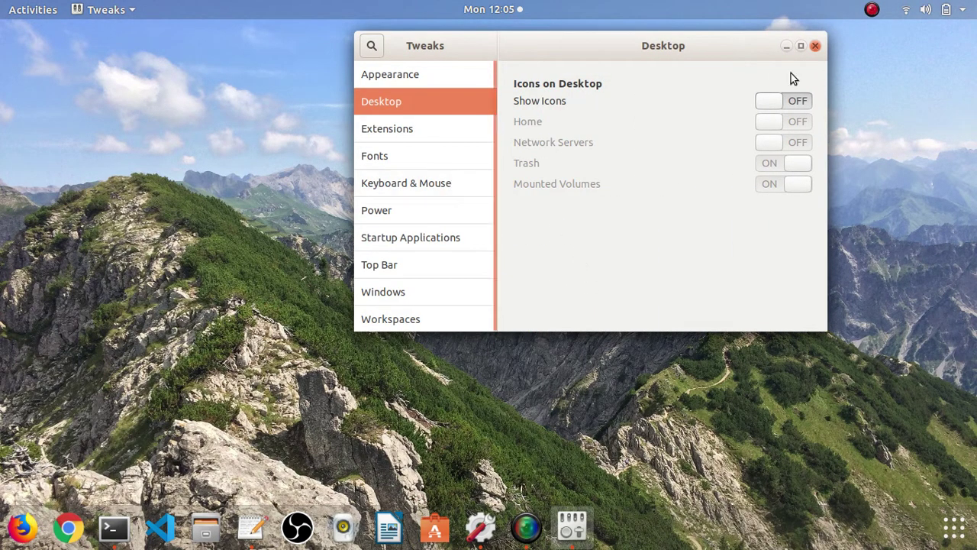
click(794, 101)
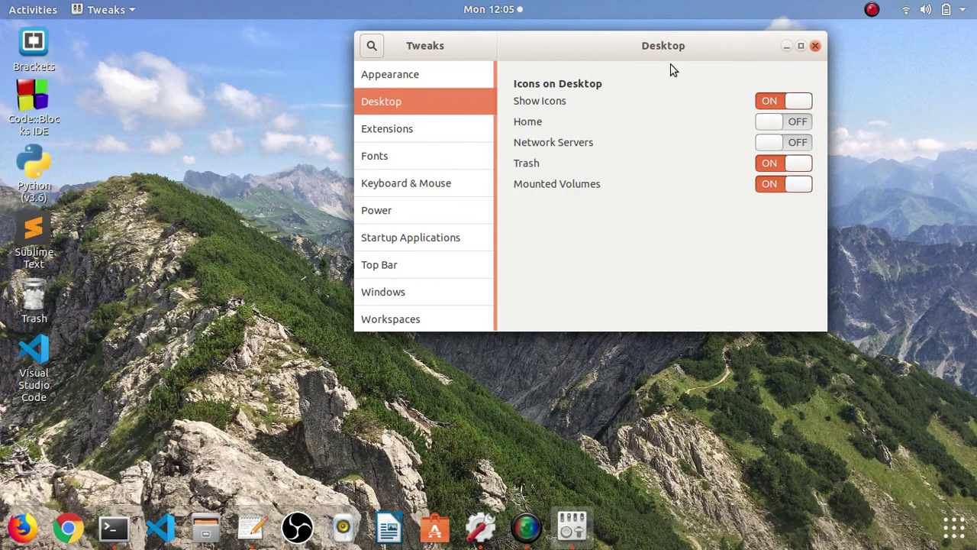
drag(353, 179, 215, 161)
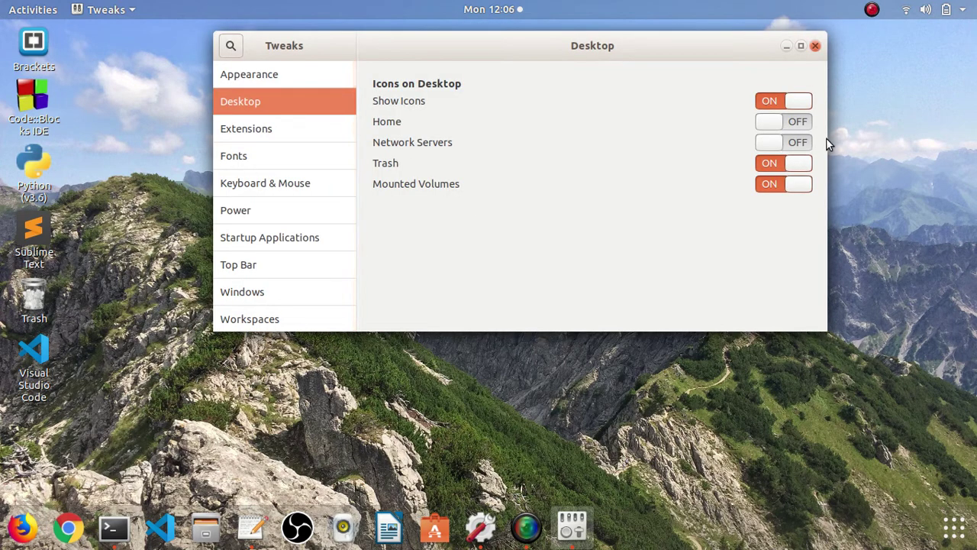
drag(827, 139, 971, 143)
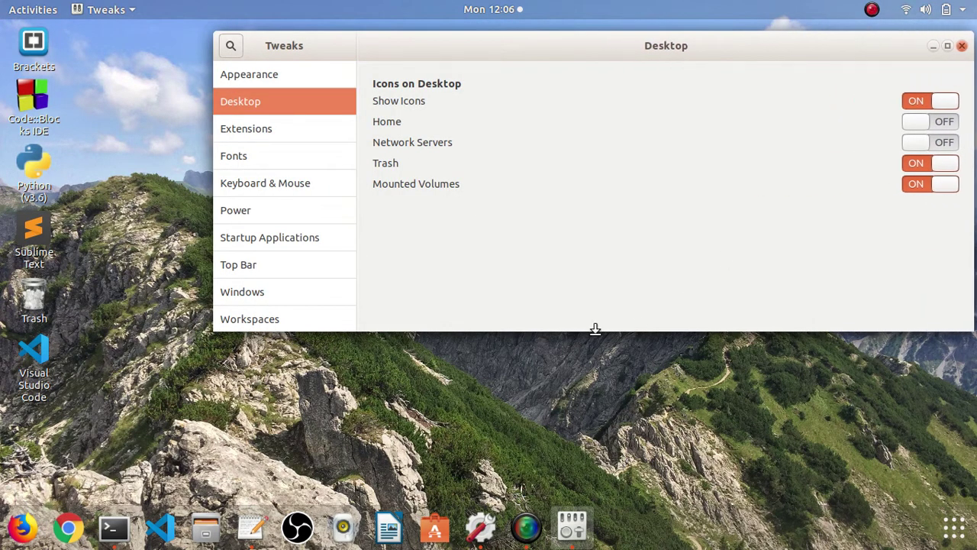
drag(587, 377, 587, 425)
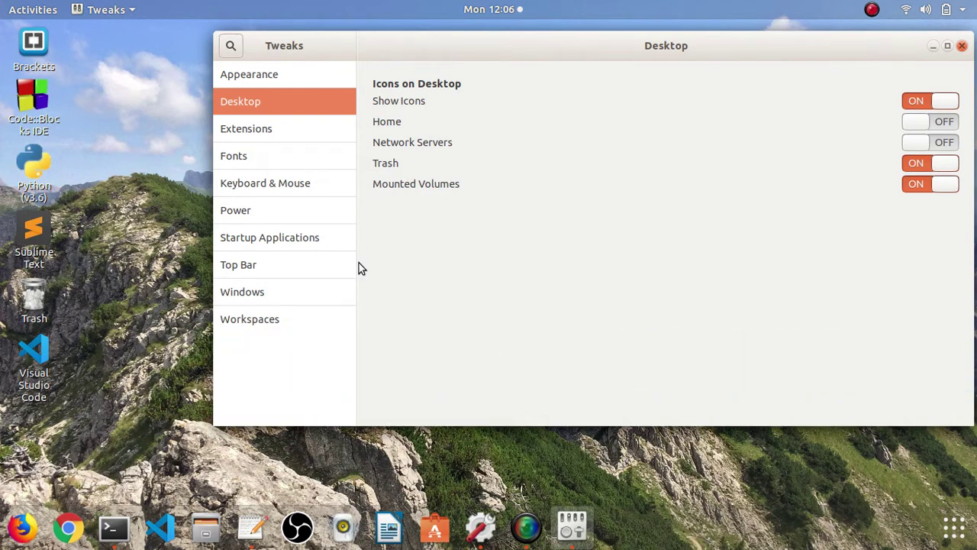
Open the Appearance tweaks and switch Animations off and back on
click(259, 76)
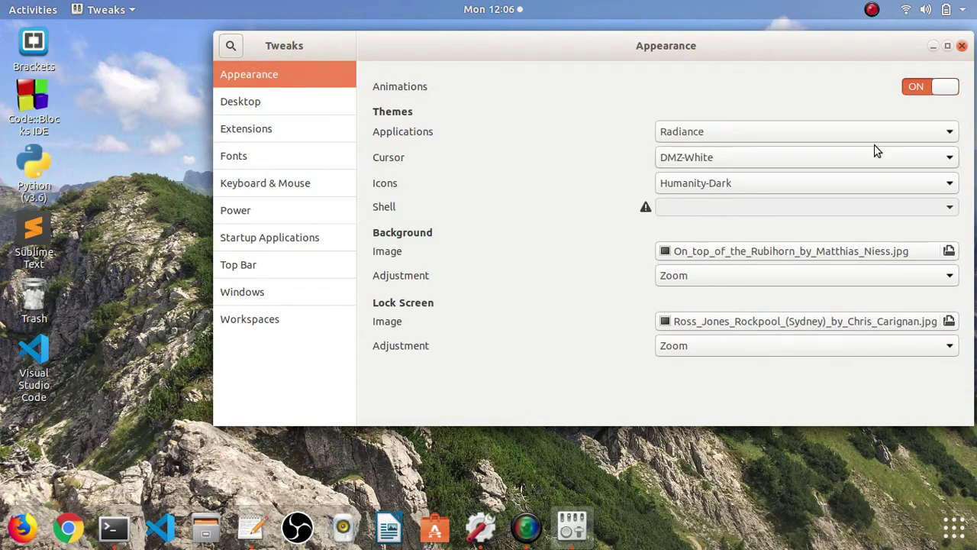
click(926, 90)
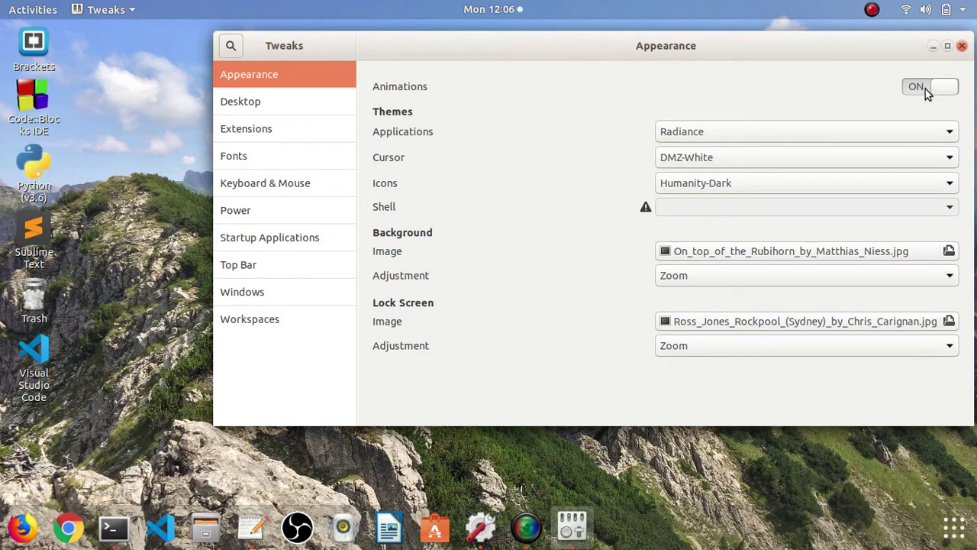
click(950, 88)
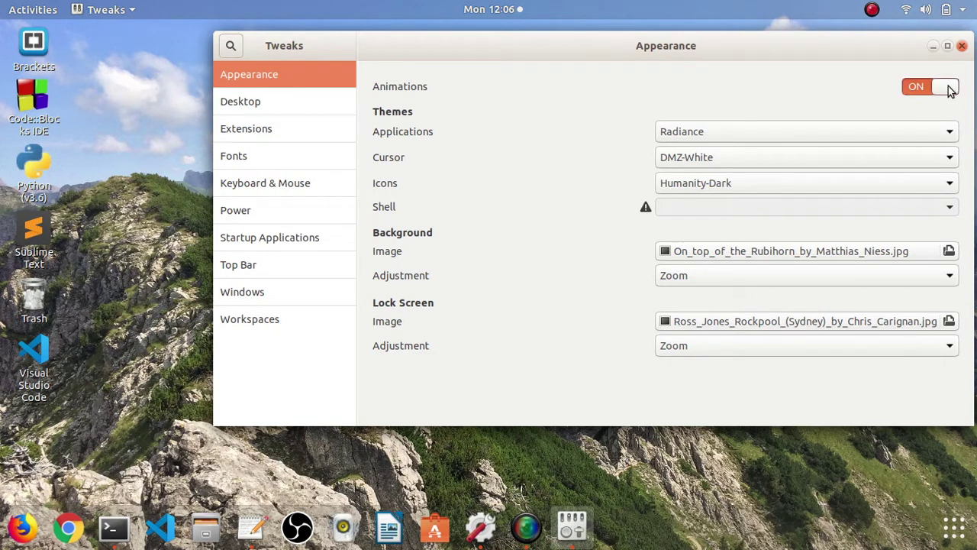
Try the Applications themes Arc-Dark, Arc-Darker, HighContrastInverse and Adwaita-dark, and settle on Arc
click(824, 135)
click(688, 65)
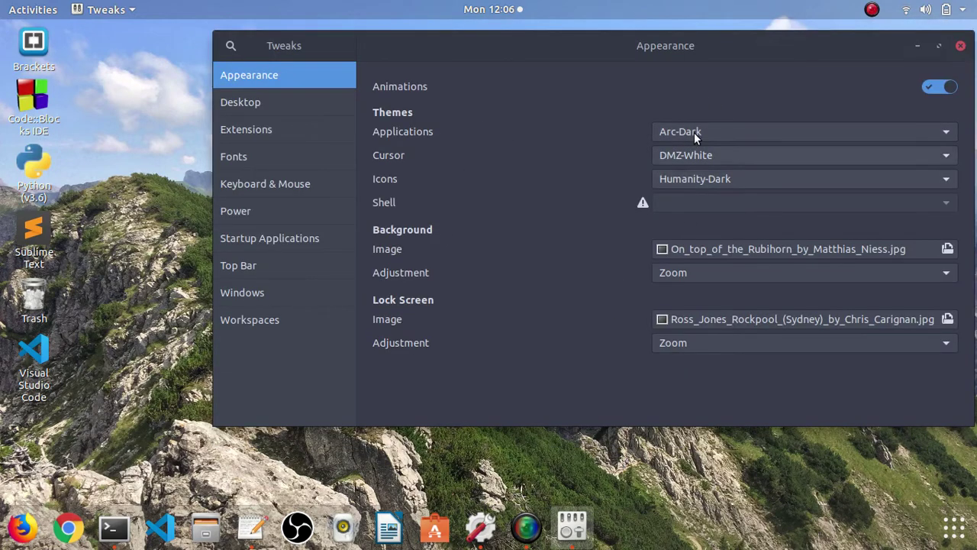
click(694, 132)
key(Escape)
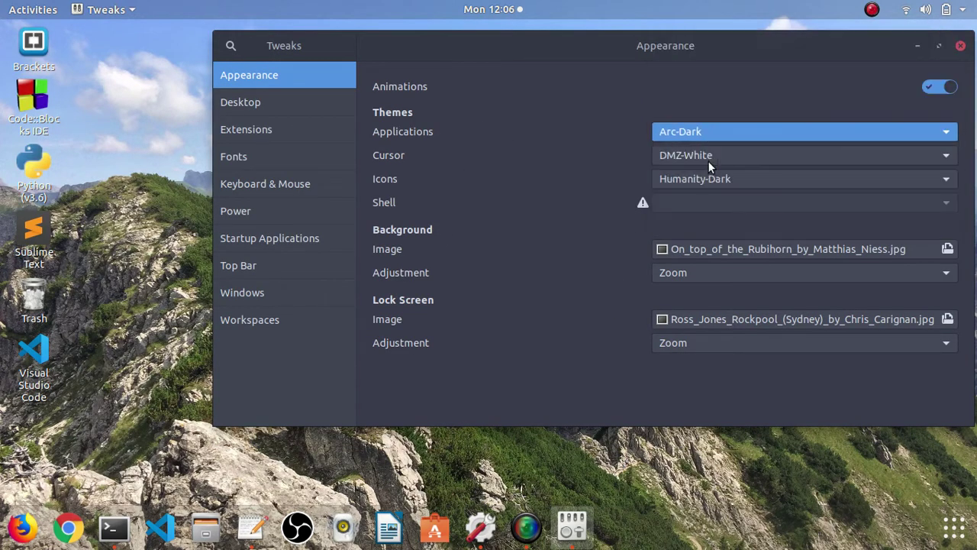
click(712, 131)
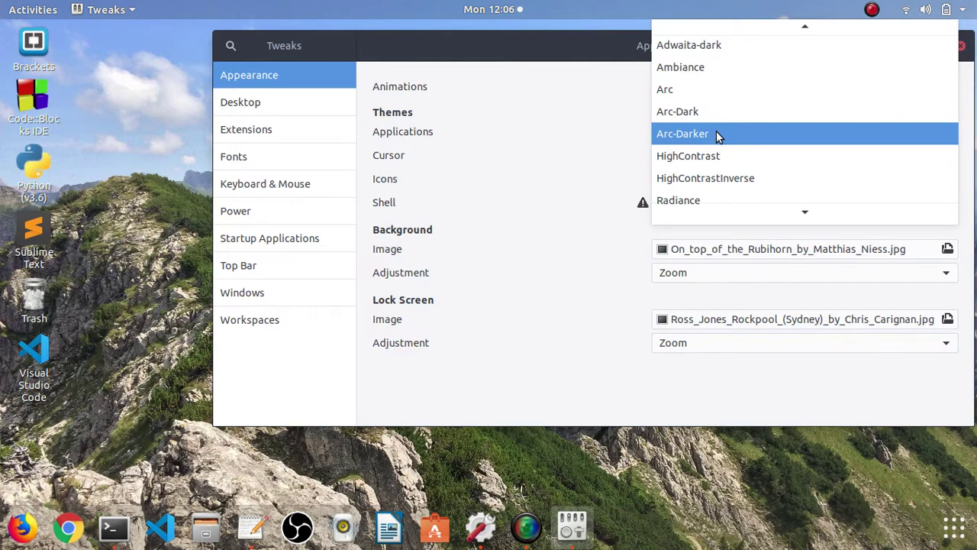
click(705, 167)
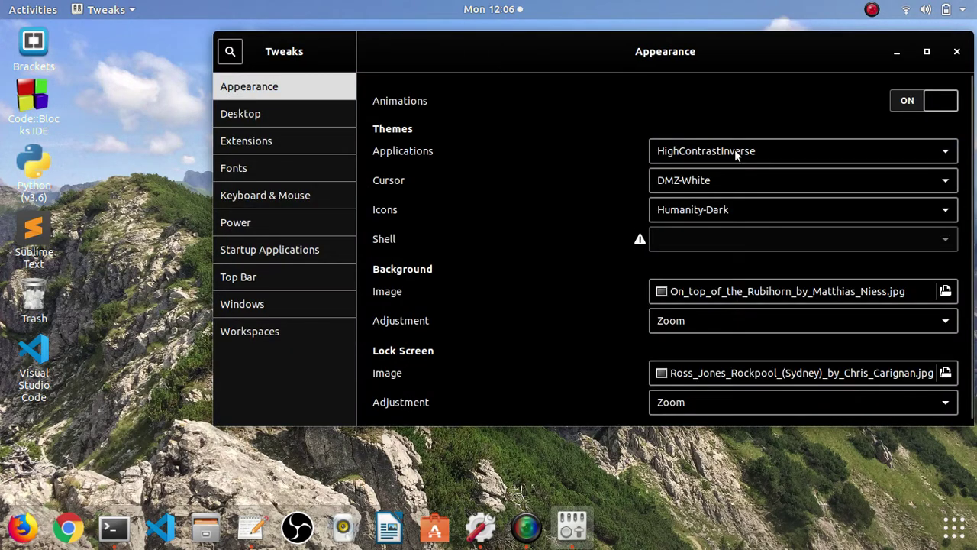
click(734, 151)
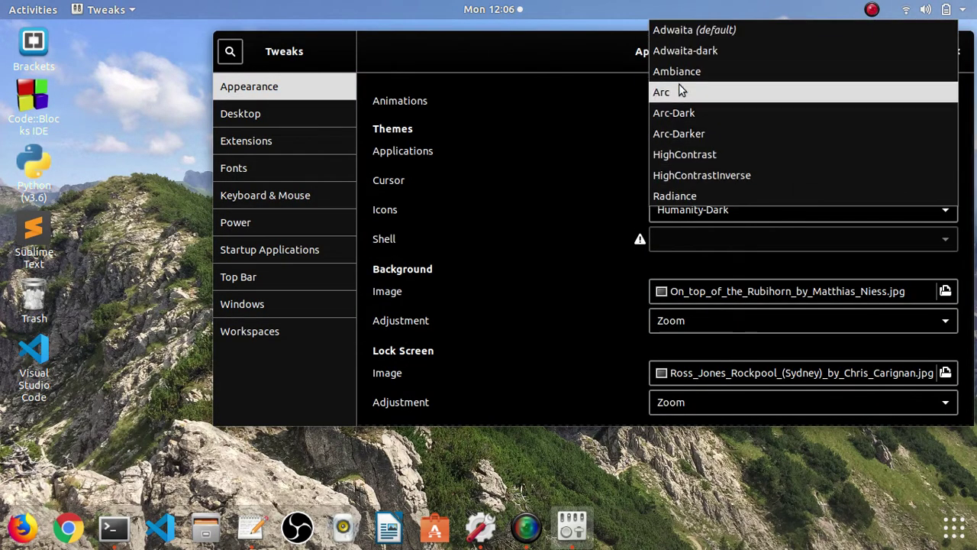
click(703, 49)
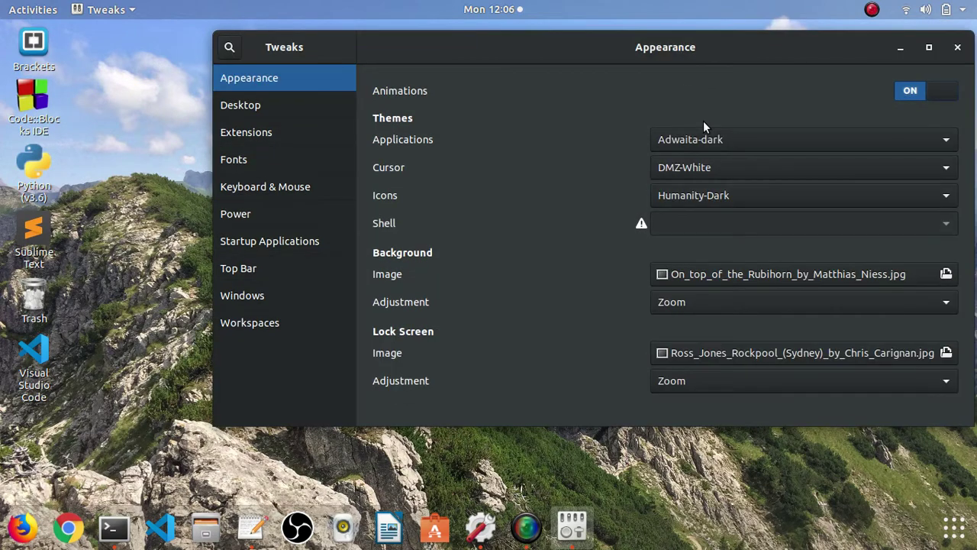
click(725, 136)
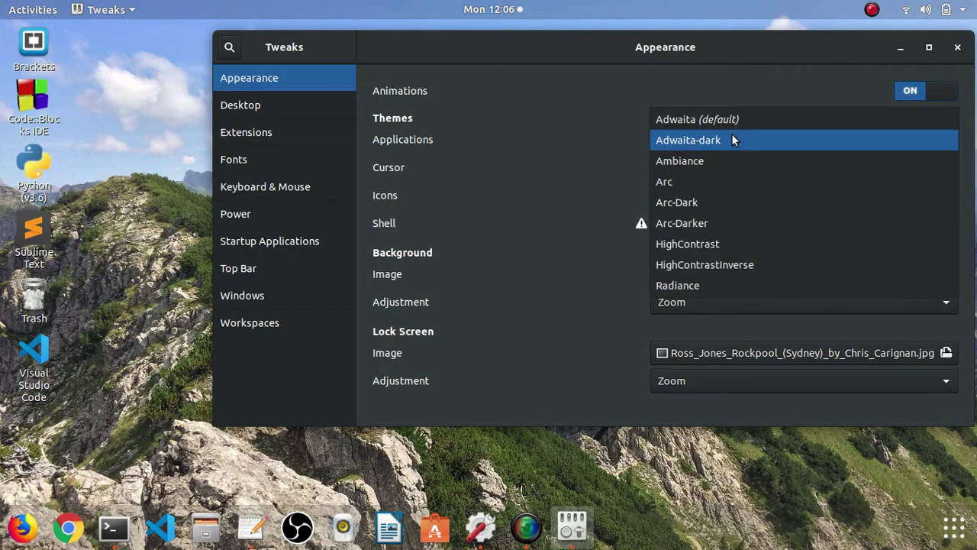
click(688, 189)
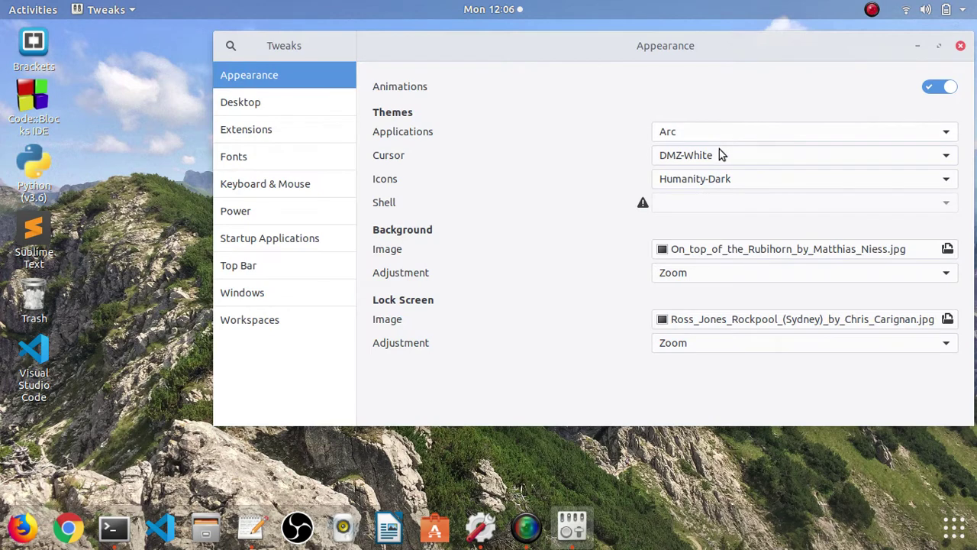
Try the Handhelds, Redglass and Whiteglass cursor themes, and settle on DMZ-Black
click(717, 157)
click(689, 190)
click(733, 157)
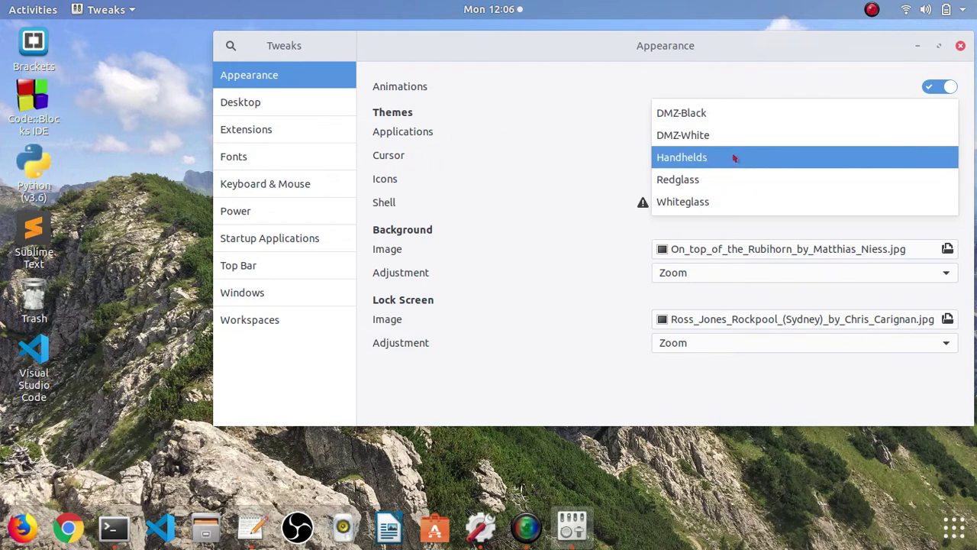
click(681, 179)
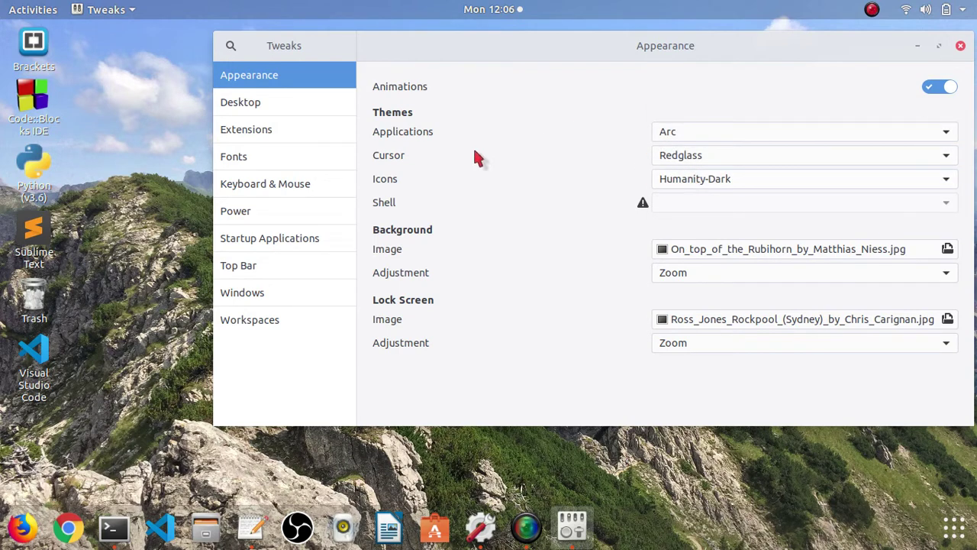
click(735, 159)
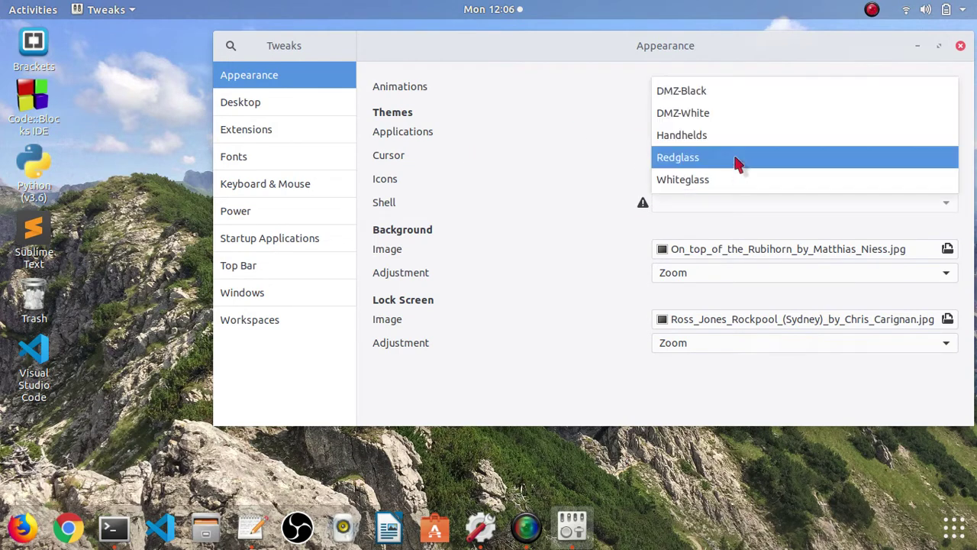
click(700, 186)
click(723, 158)
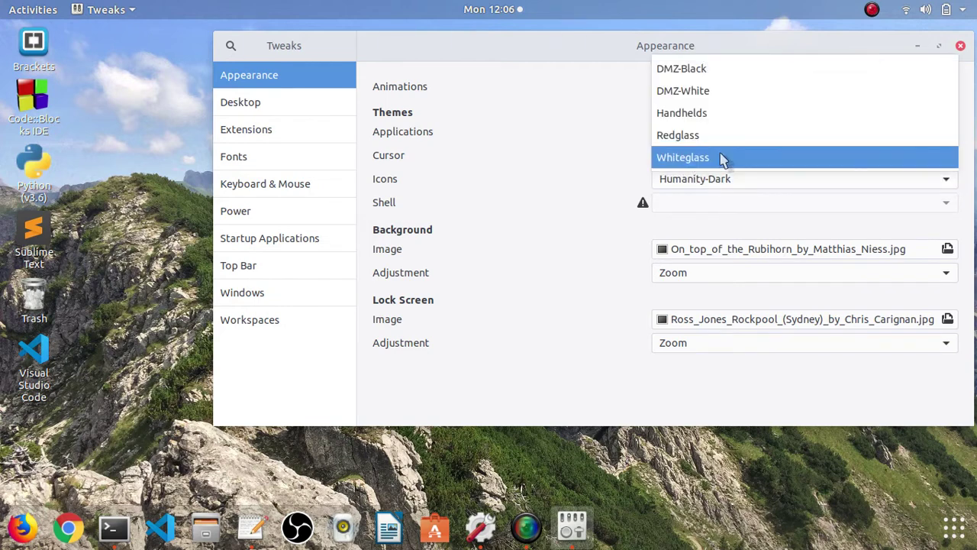
click(711, 74)
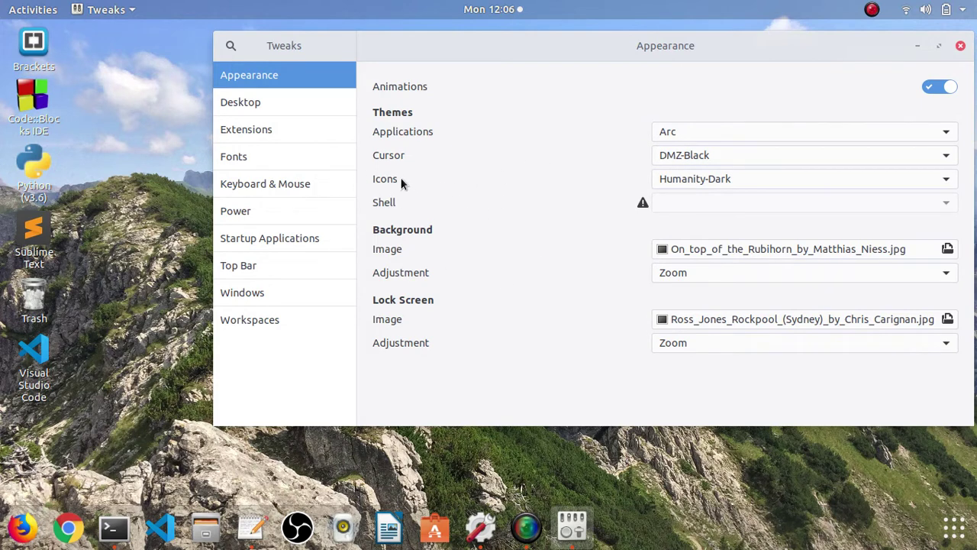
Set the Icons theme to EPapirus
click(759, 179)
click(758, 178)
click(759, 179)
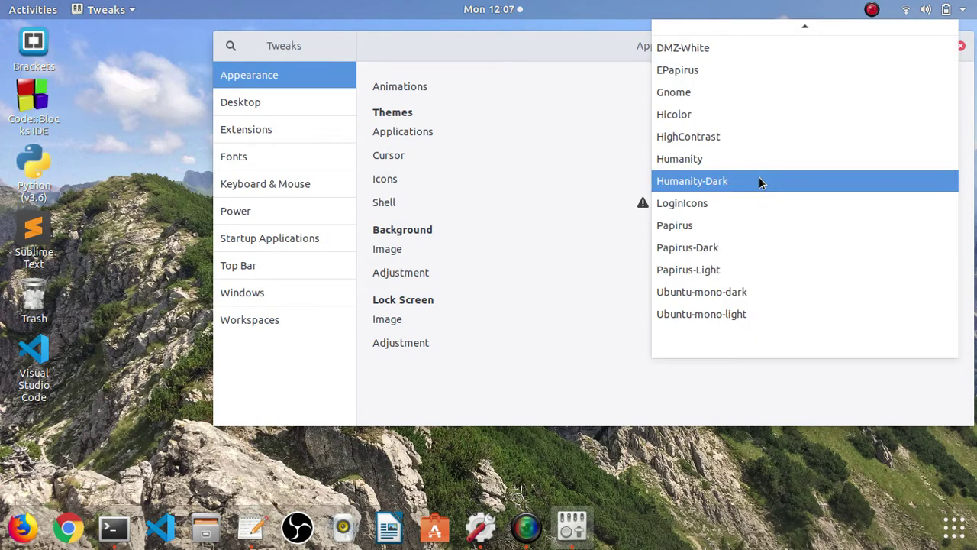
click(683, 73)
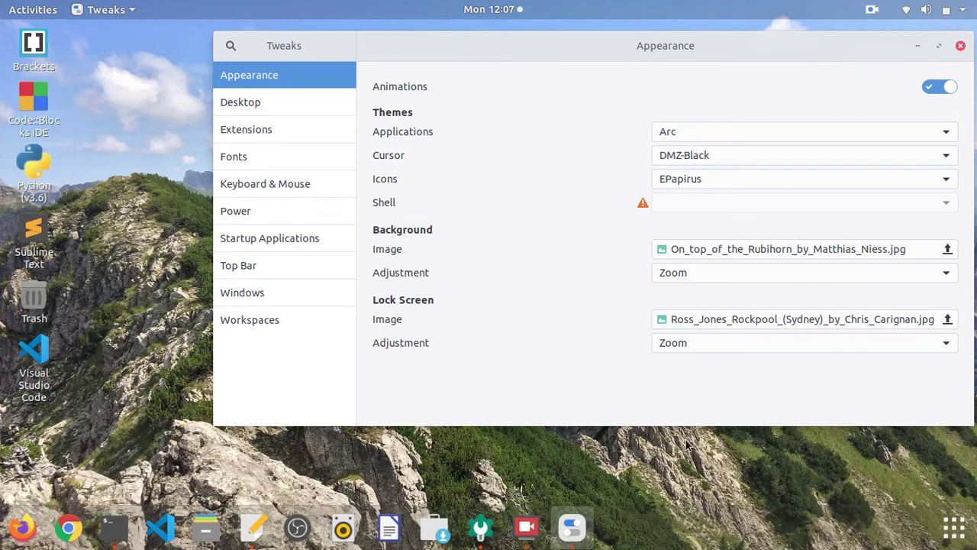
Look through the overview of all applications to check their icons, and return to Tweaks
click(953, 527)
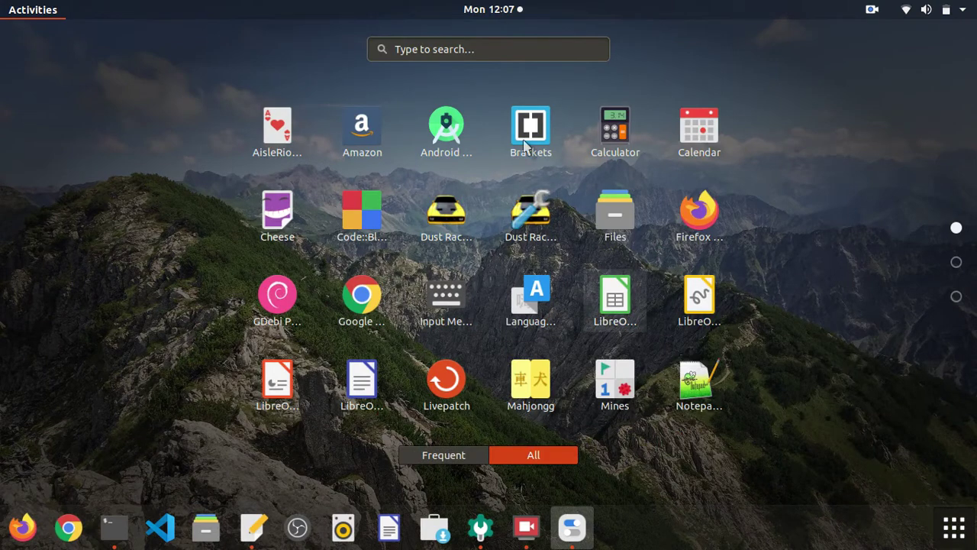
scroll(499, 320, down, 2)
scroll(499, 321, up, 1)
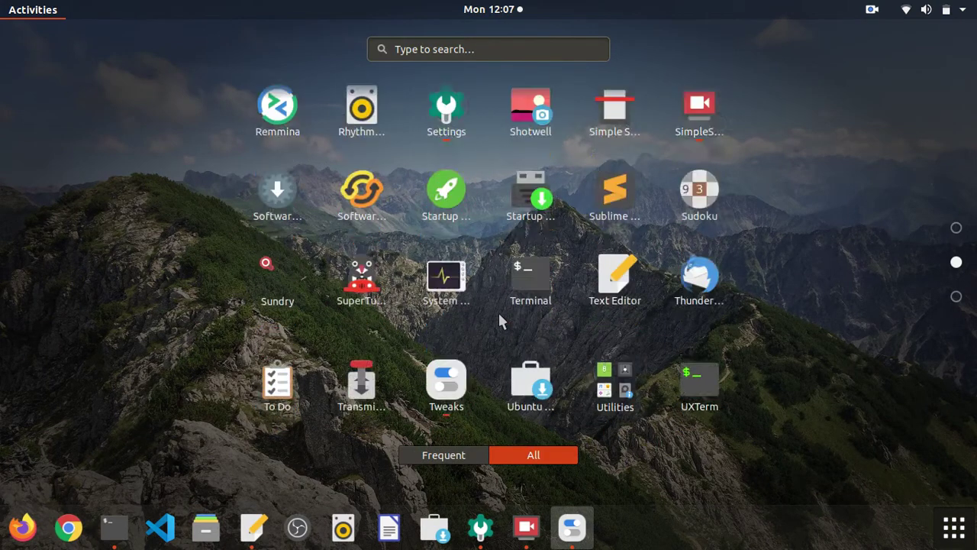
click(952, 526)
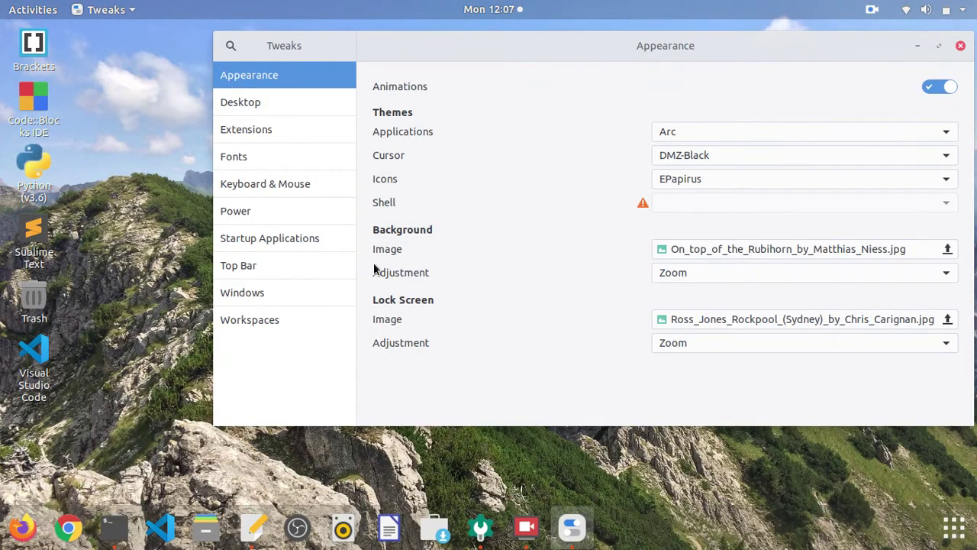
Try the Wallpaper and Stretched adjustments for the background image, moving the Tweaks window aside to inspect the desktop
click(771, 272)
click(696, 252)
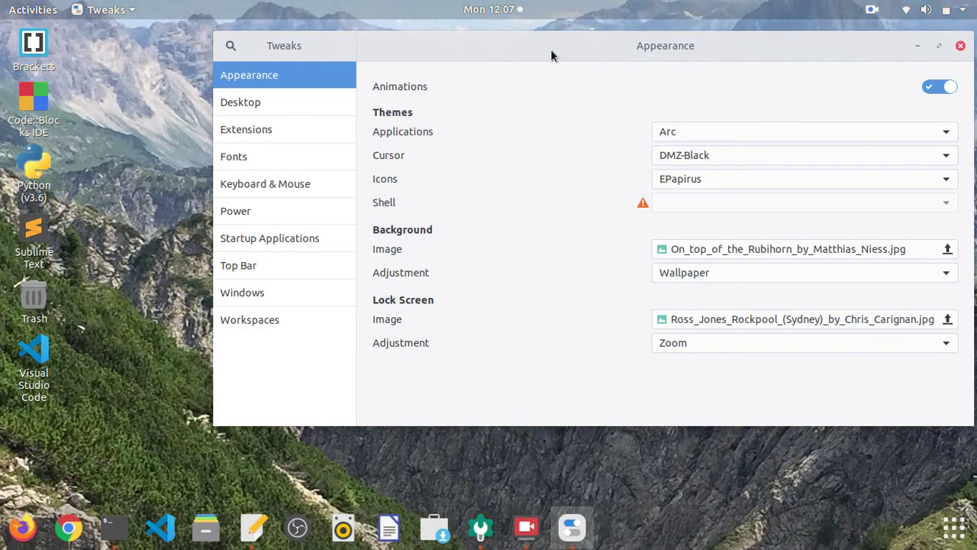
drag(481, 207, 601, 91)
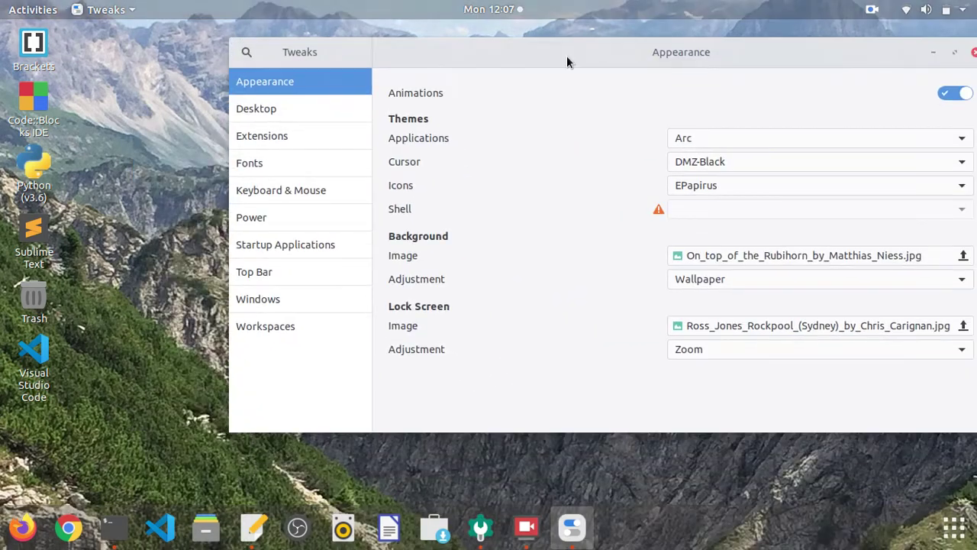
click(748, 280)
click(694, 258)
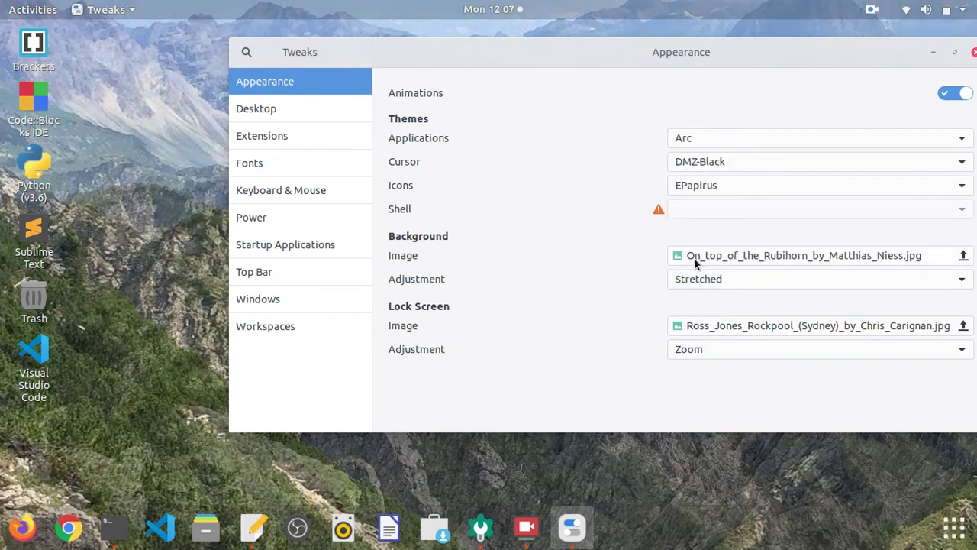
drag(567, 55, 445, 372)
drag(468, 440, 503, 107)
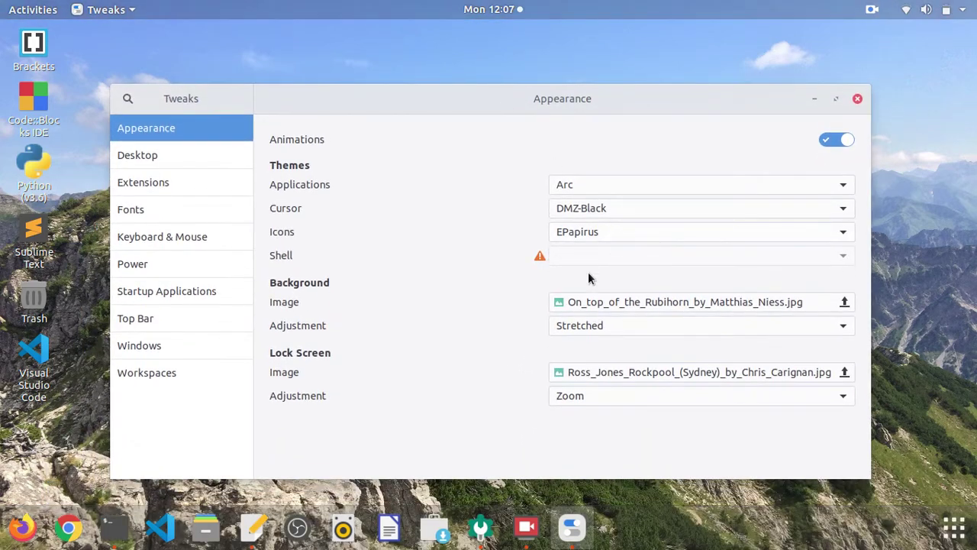
Set the background image adjustment to Spanned and minimize the Tweaks window
click(745, 330)
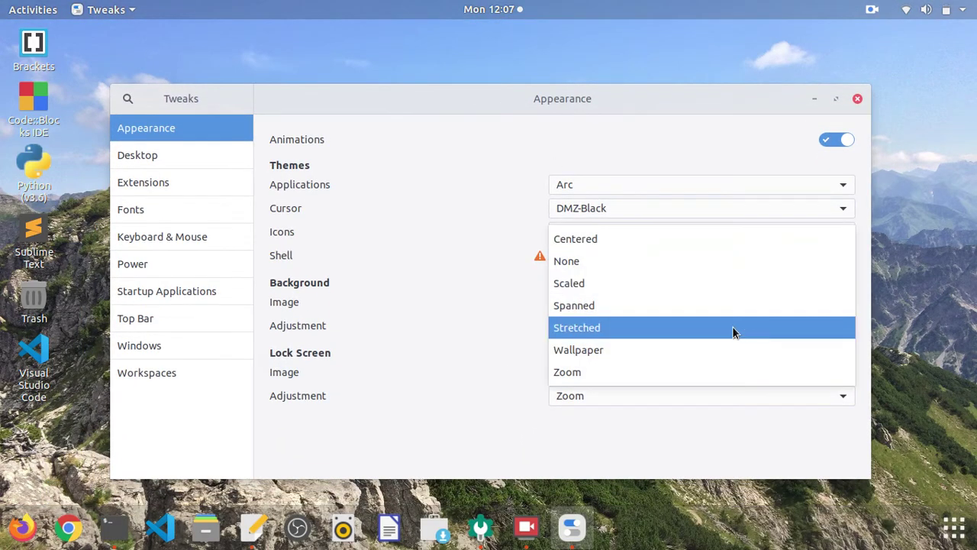
click(616, 303)
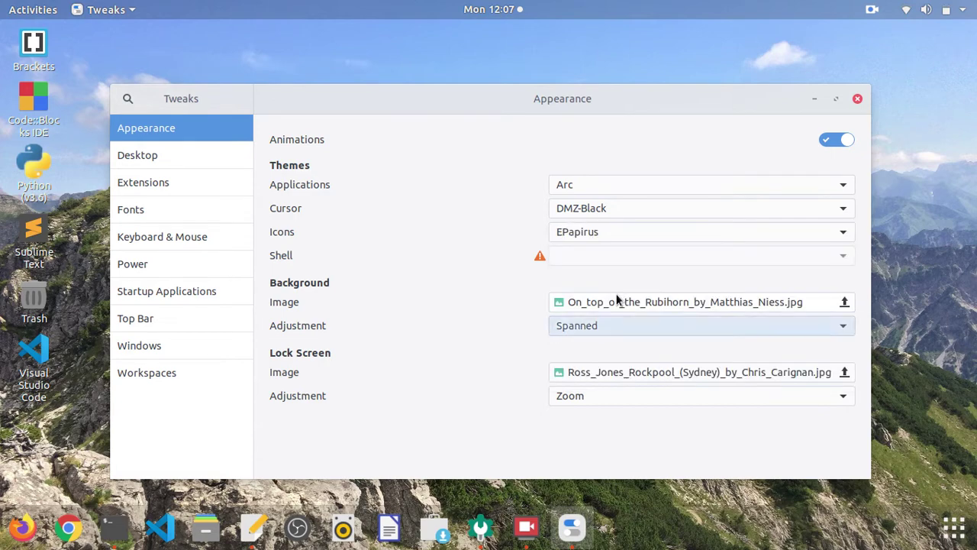
click(813, 98)
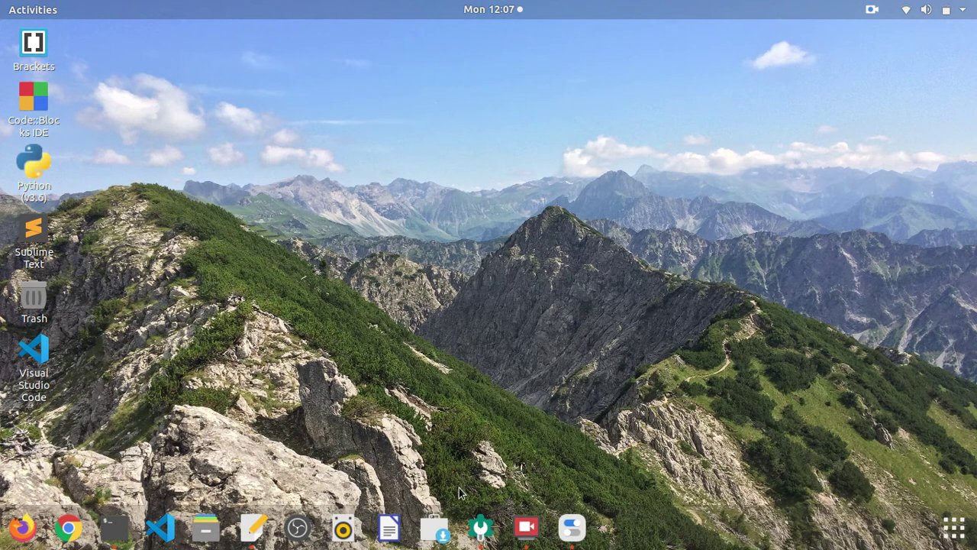
Bring up the open Settings window, close it, and return to the Tweaks window
click(481, 526)
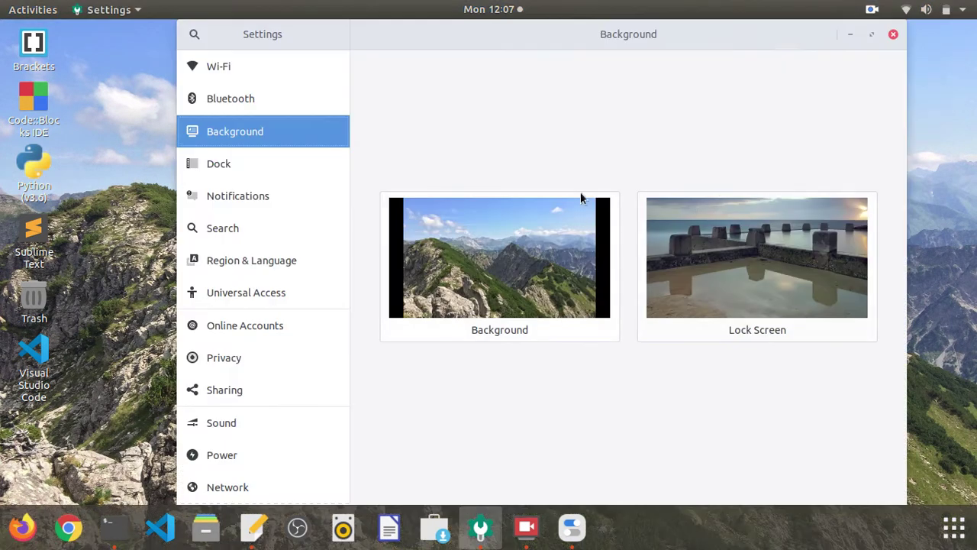
click(893, 35)
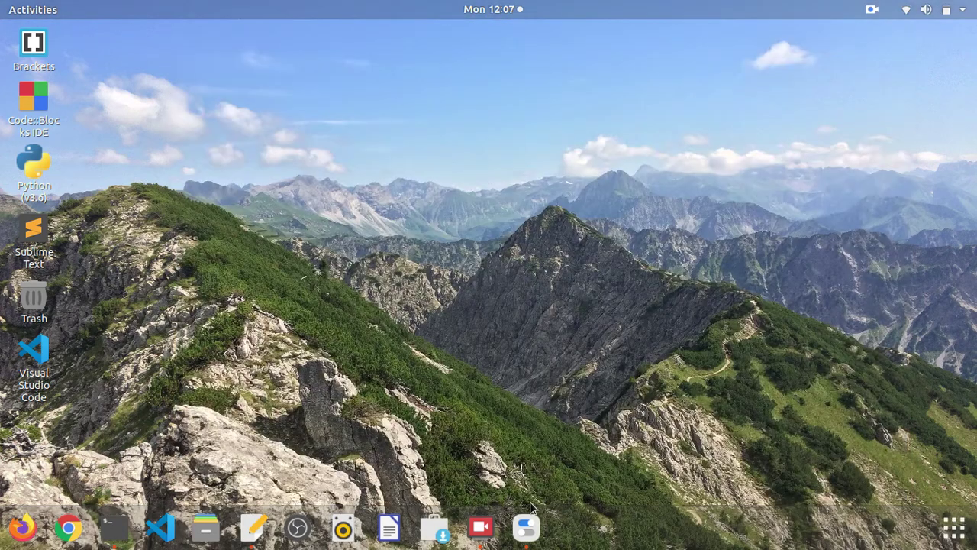
click(527, 527)
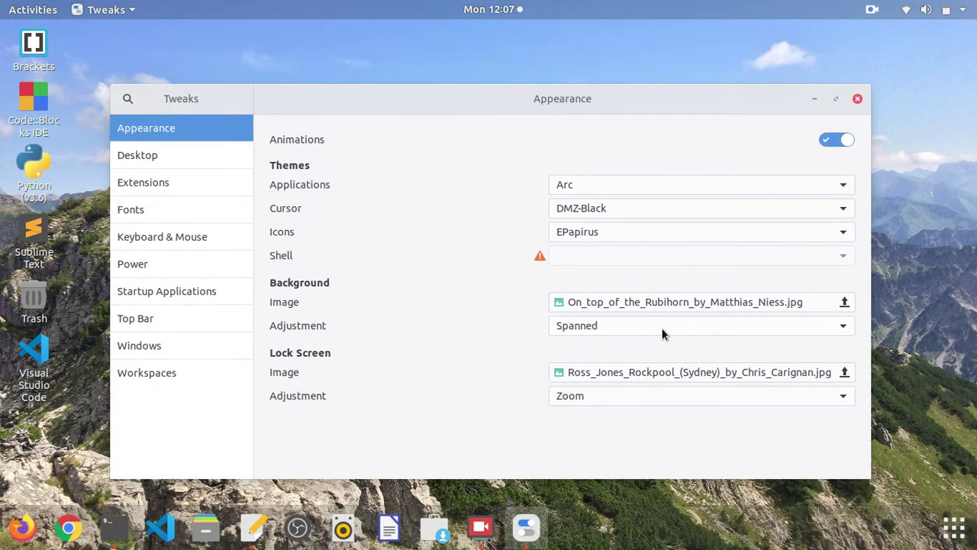
Try the Scaled, Spanned and Stretched adjustments for the background image, moving the Tweaks window to inspect the desktop
click(734, 324)
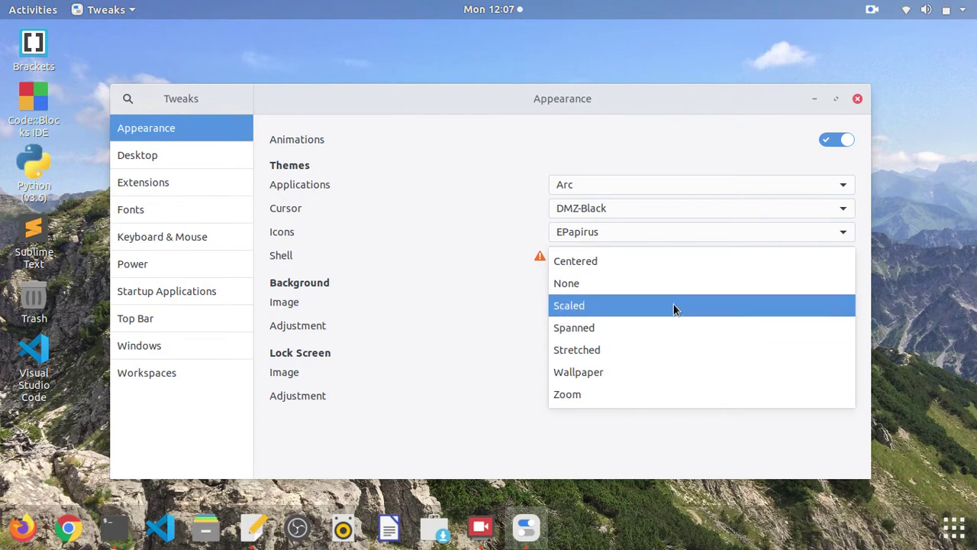
click(574, 305)
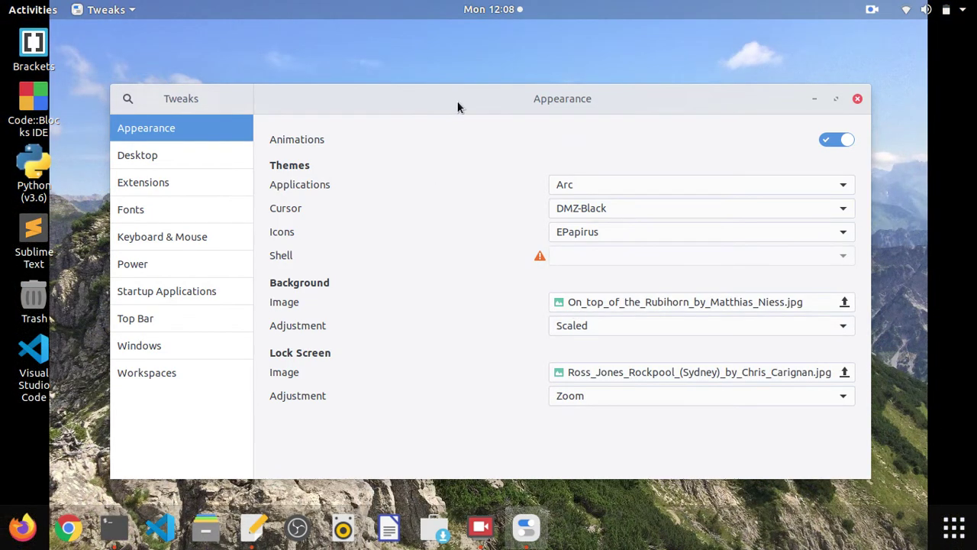
drag(458, 107, 481, 80)
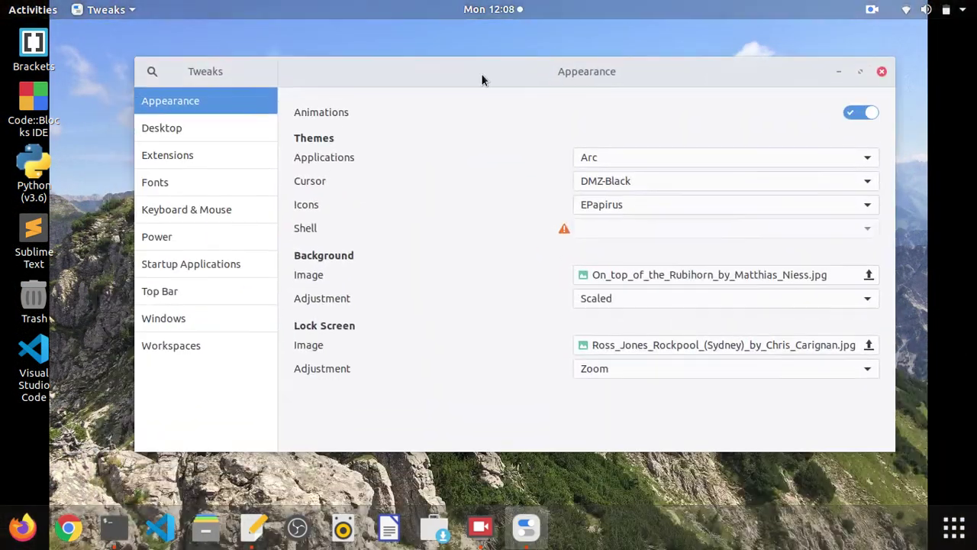
click(616, 298)
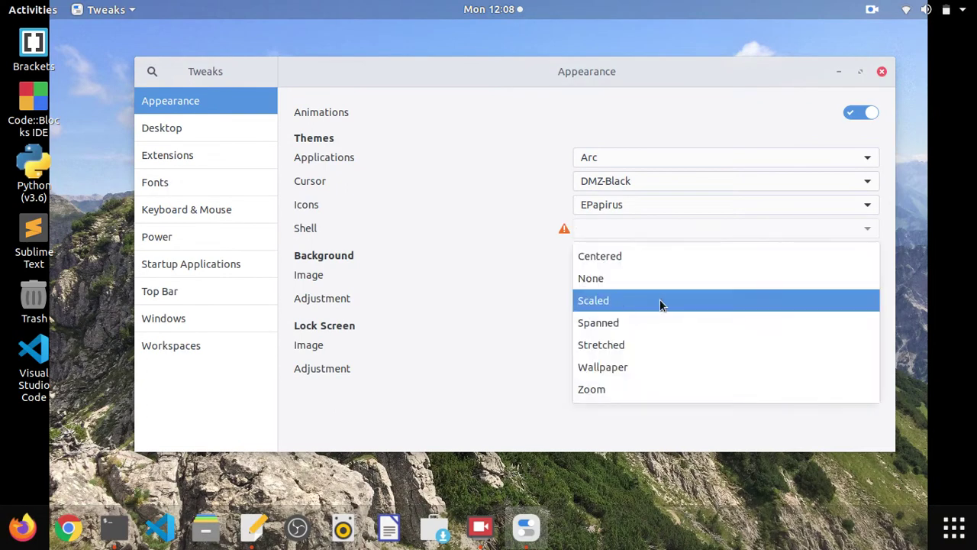
click(603, 328)
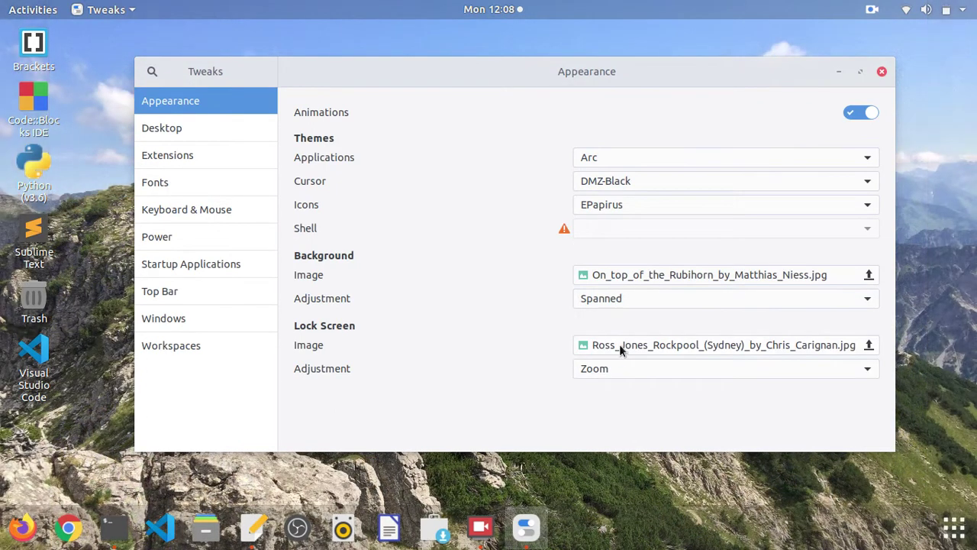
click(670, 298)
click(631, 323)
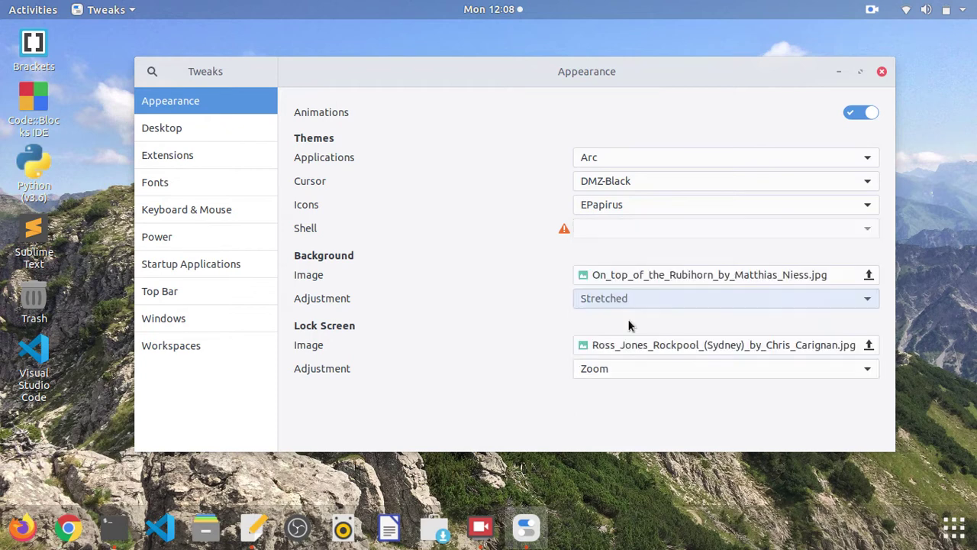
Set the adjustment of both the background image and the lock screen image to Spanned
click(633, 302)
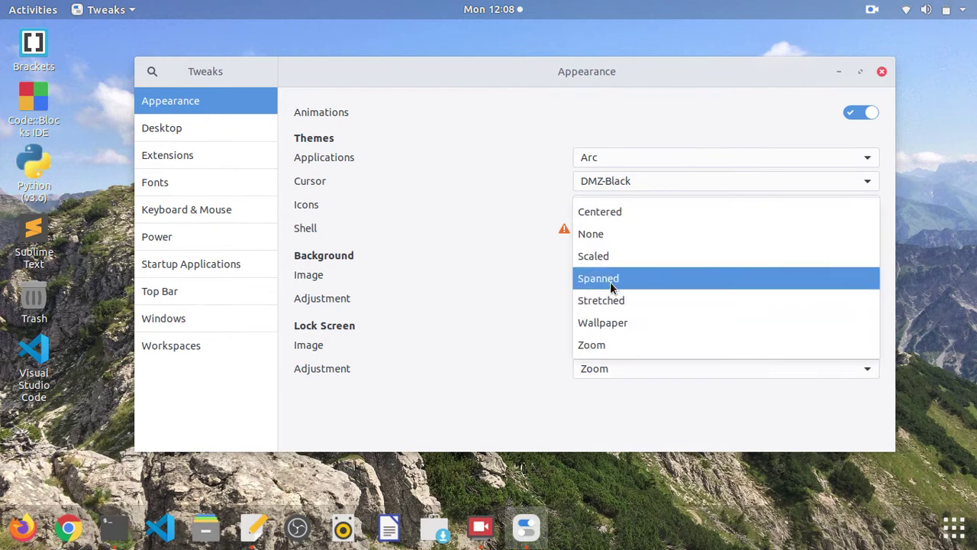
click(611, 279)
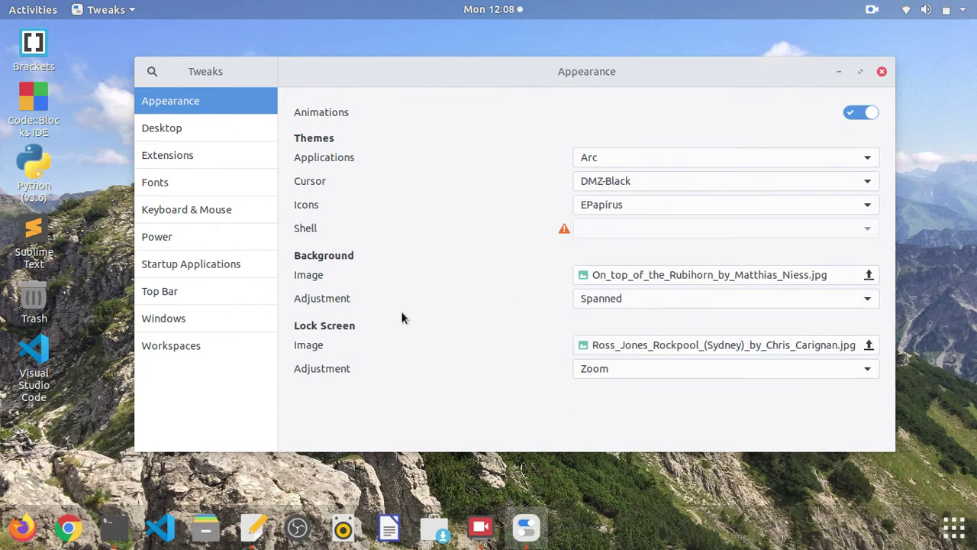
click(607, 368)
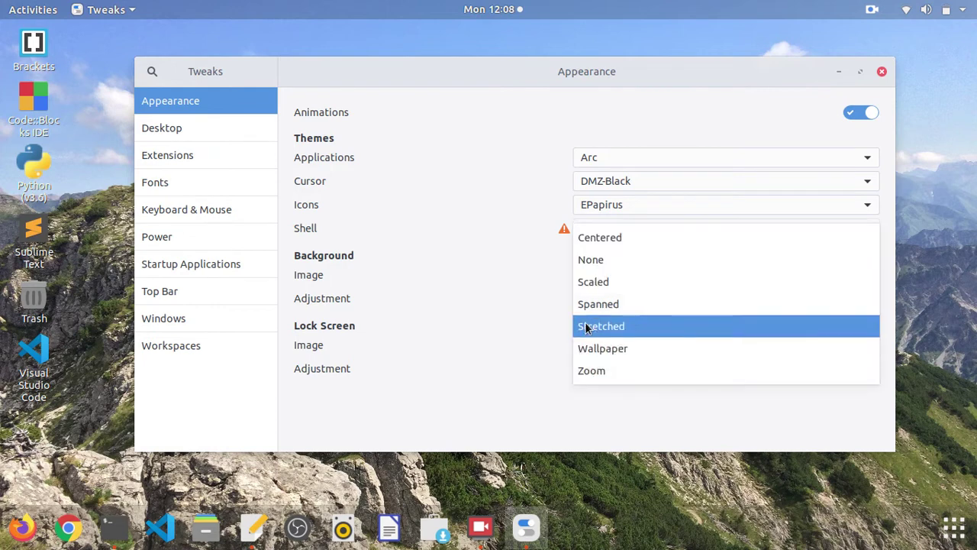
click(629, 305)
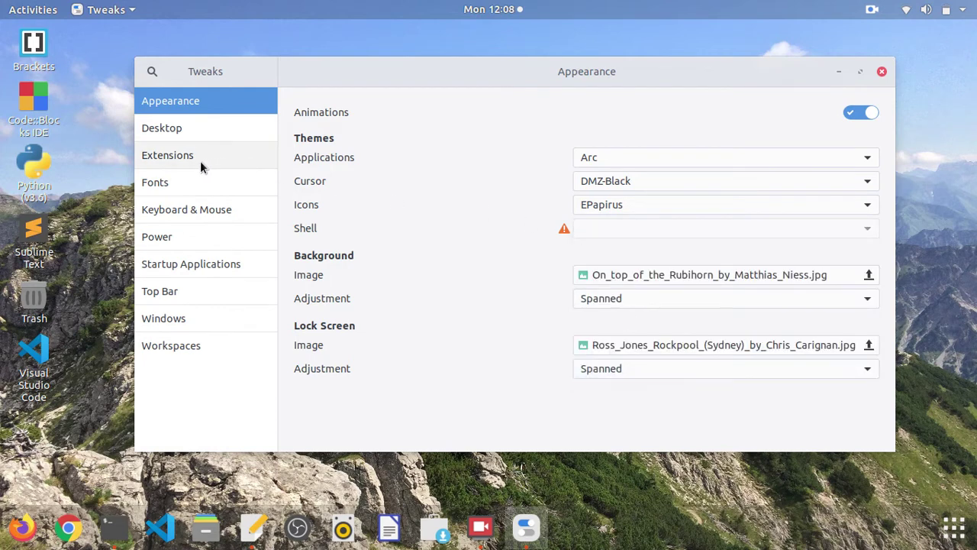
Review the desktop icon settings, and turn on the Ubuntu appindicators and Ubuntu dock extensions
click(194, 122)
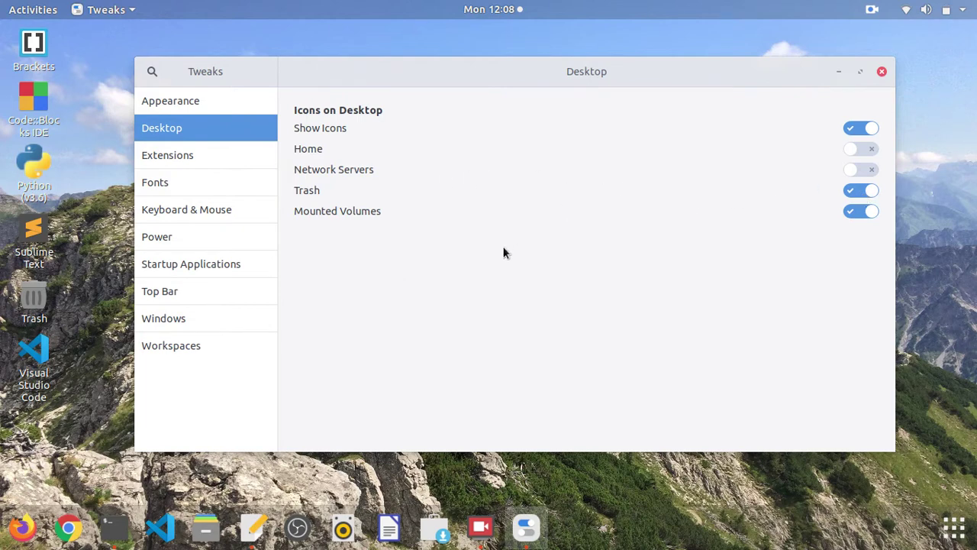
click(224, 155)
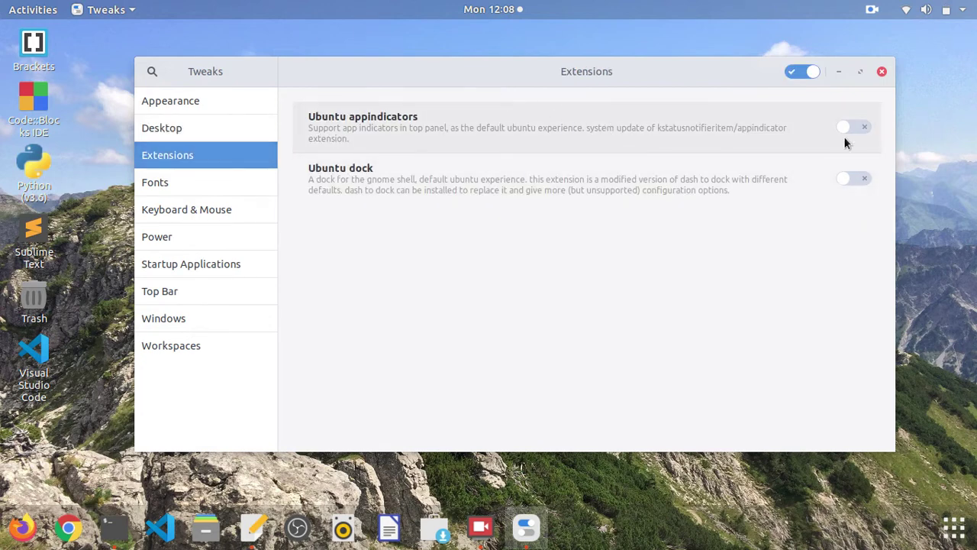
click(854, 179)
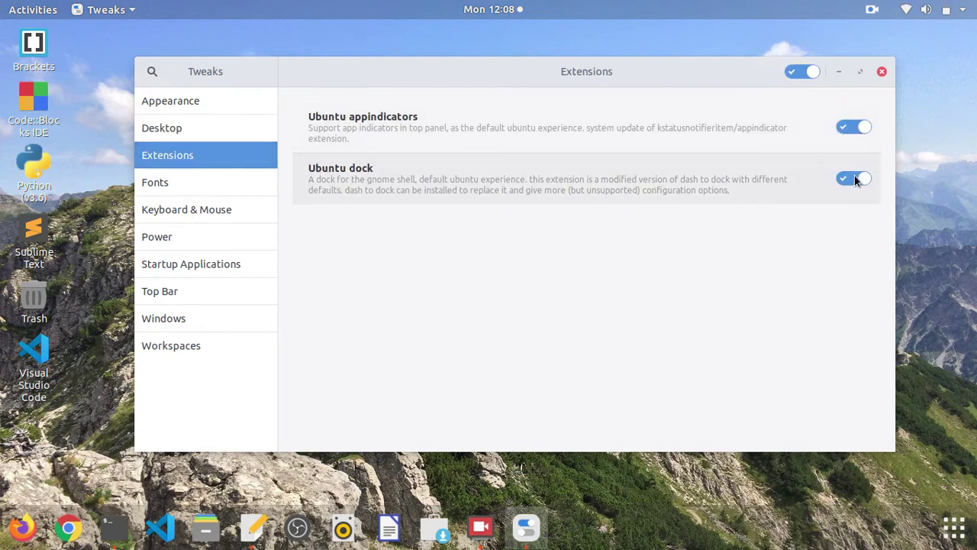
Look through the Fonts, Keyboard & Mouse and Startup Applications settings in Tweaks
click(215, 183)
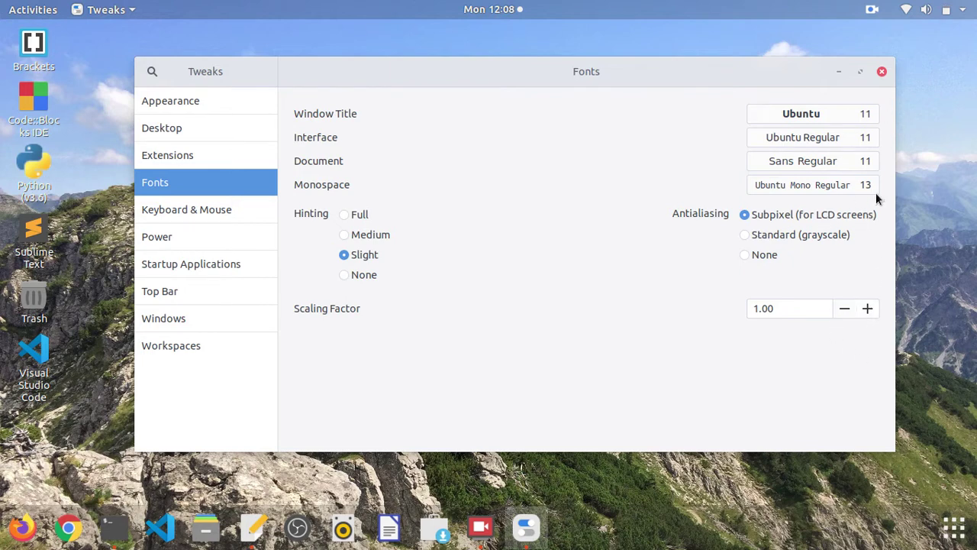
click(216, 210)
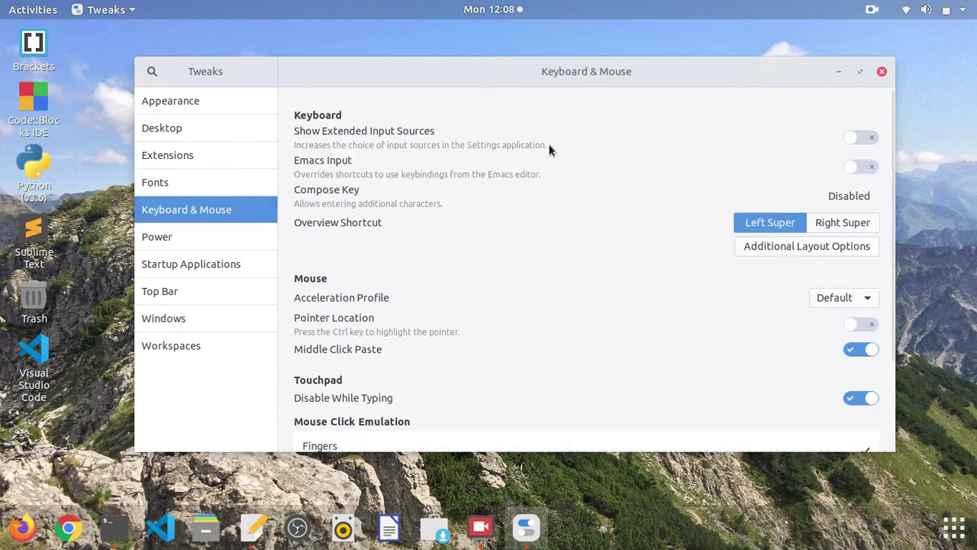
scroll(586, 303, down, 3)
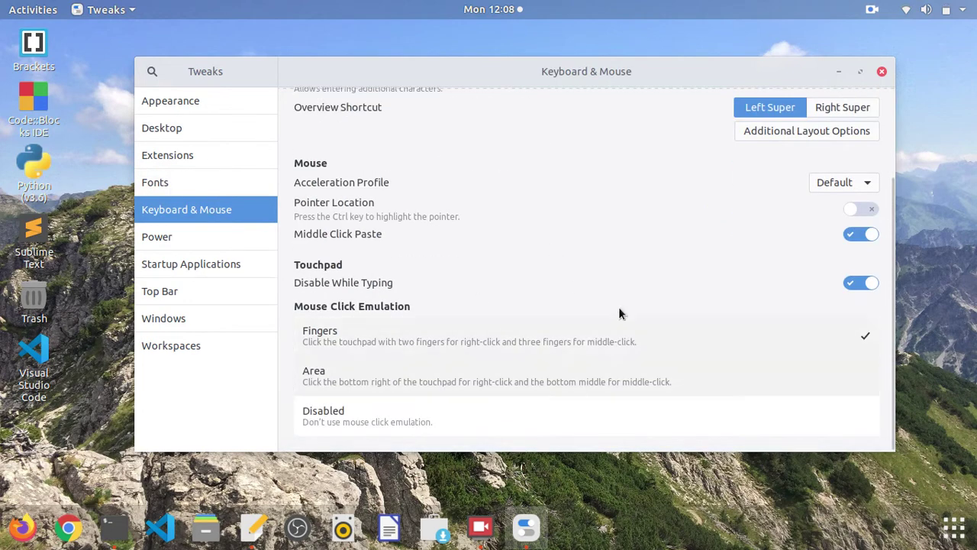
scroll(619, 313, up, 3)
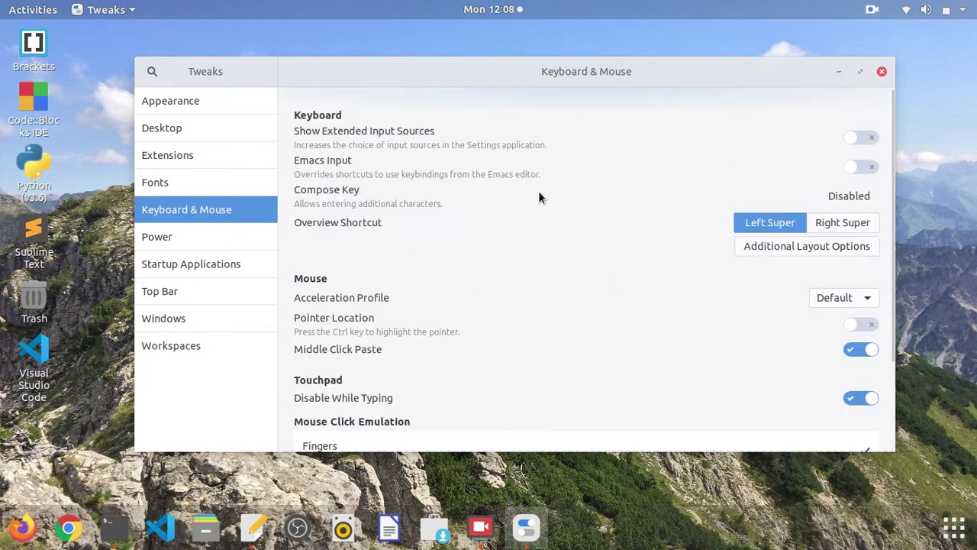
click(158, 271)
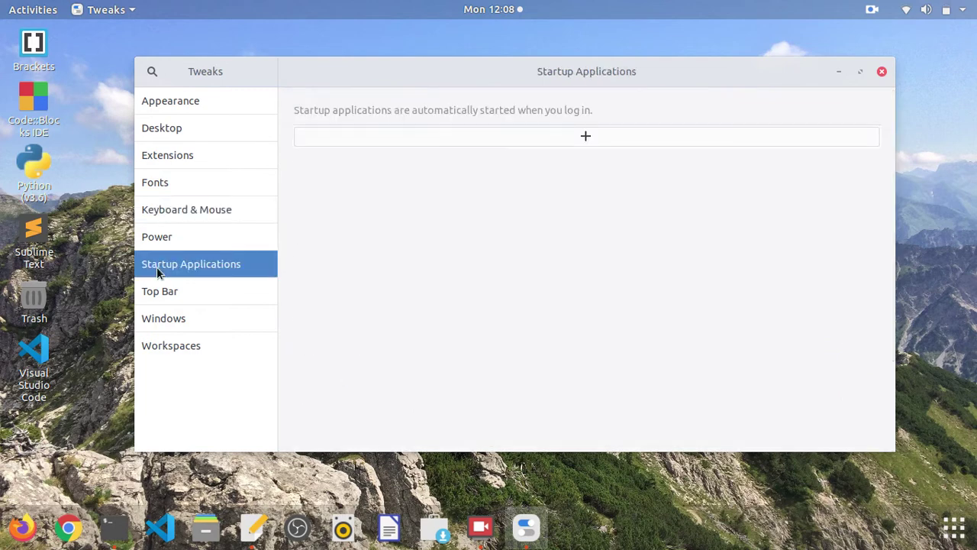
Minimize Tweaks and inspect the themed desktop context menu and the system status menu
click(839, 72)
right_click(366, 206)
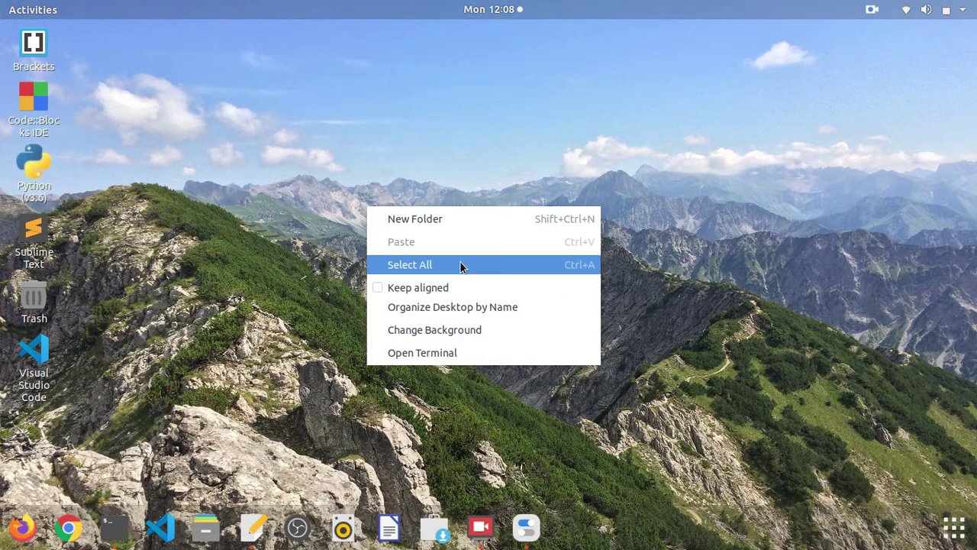
click(534, 114)
click(974, 4)
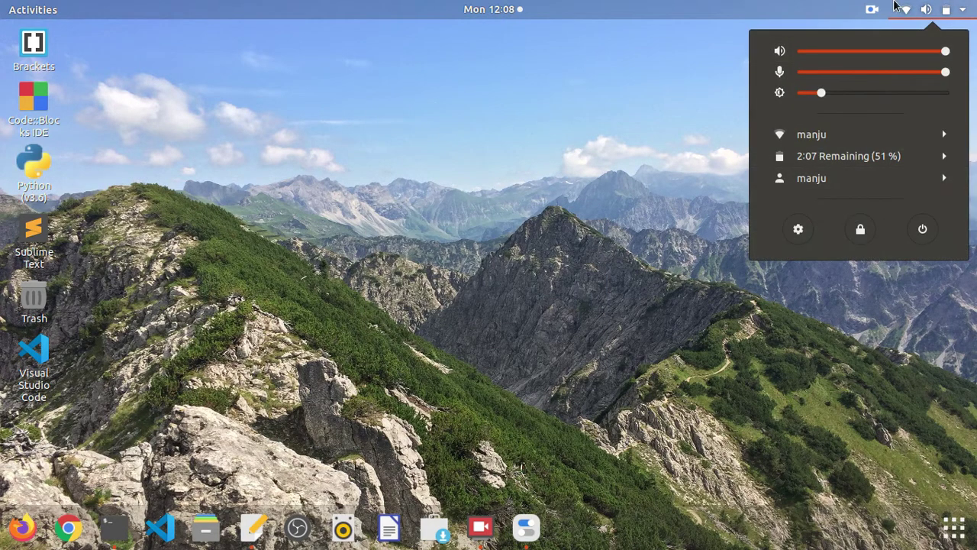
click(871, 9)
click(926, 10)
click(580, 77)
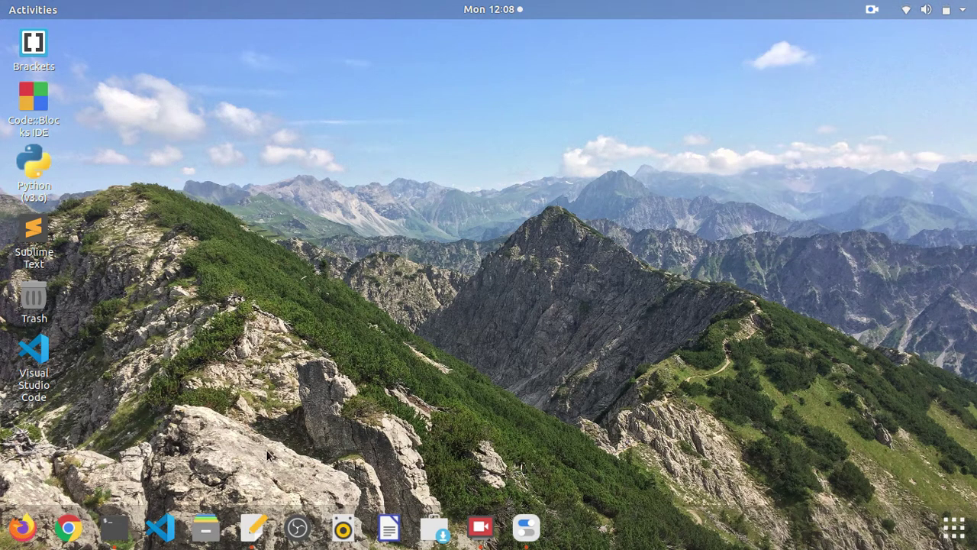
Examine the icons among frequent and all applications, search for "ter", and return to the desktop
click(953, 526)
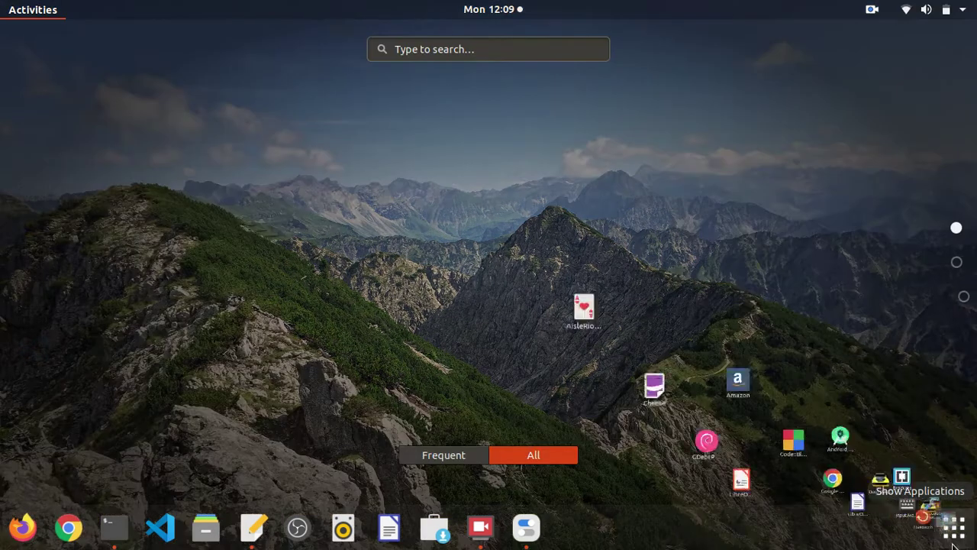
click(471, 455)
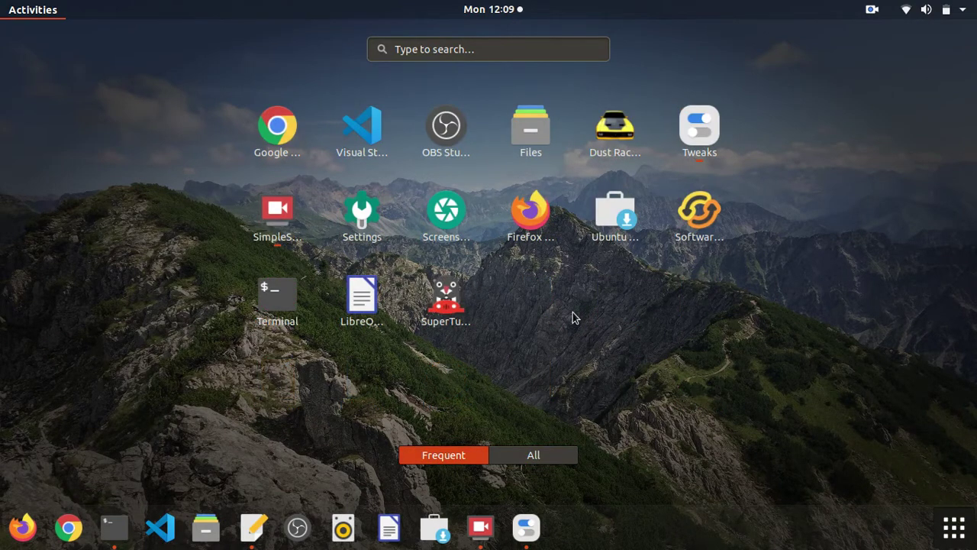
click(522, 456)
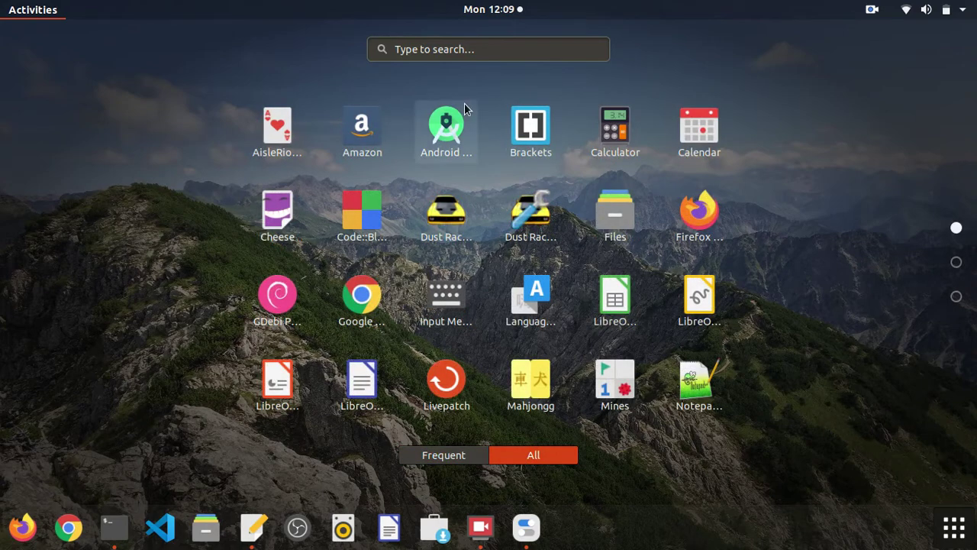
click(460, 52)
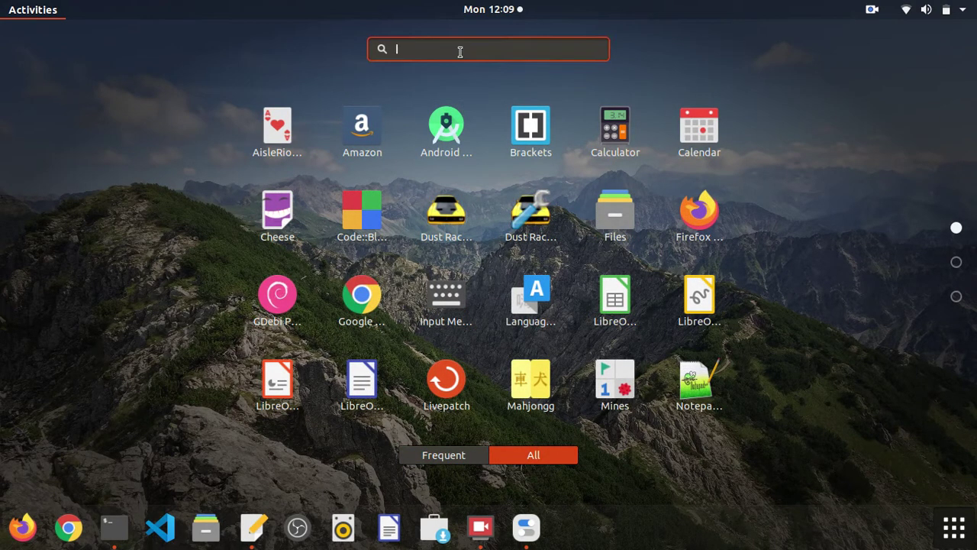
text(te)
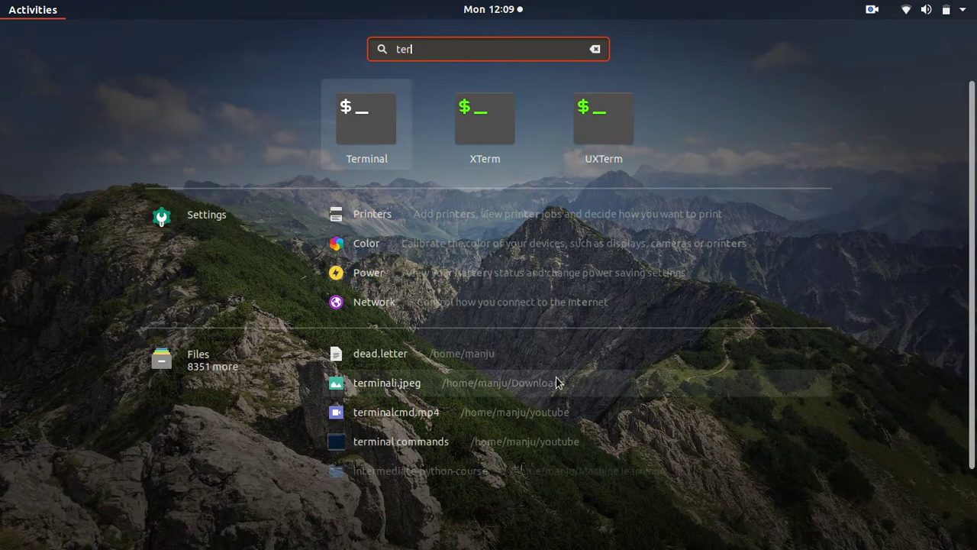
key(BackSpace)
key(BackSpace)
click(969, 538)
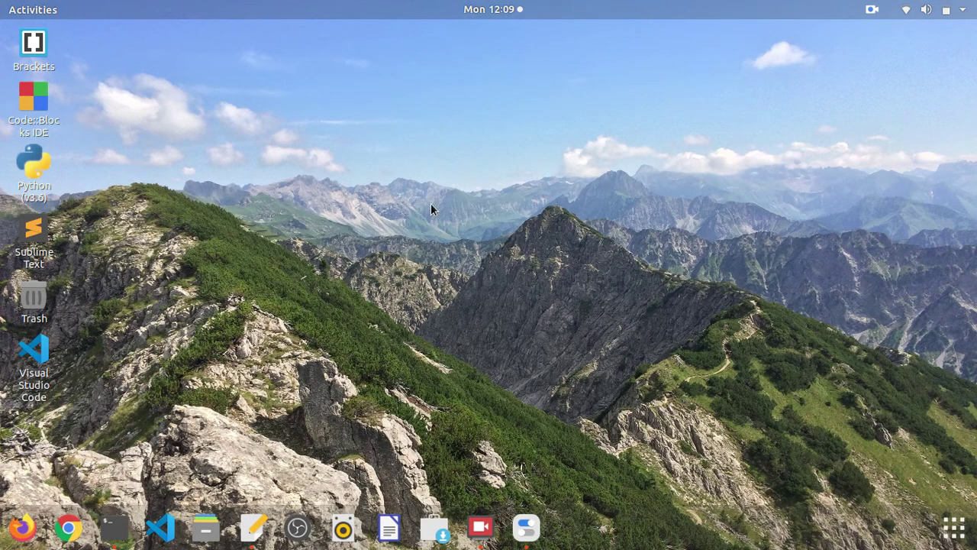
Change the desktop background to the wallpaper of red rocks seen through a cave opening
right_click(431, 208)
click(467, 331)
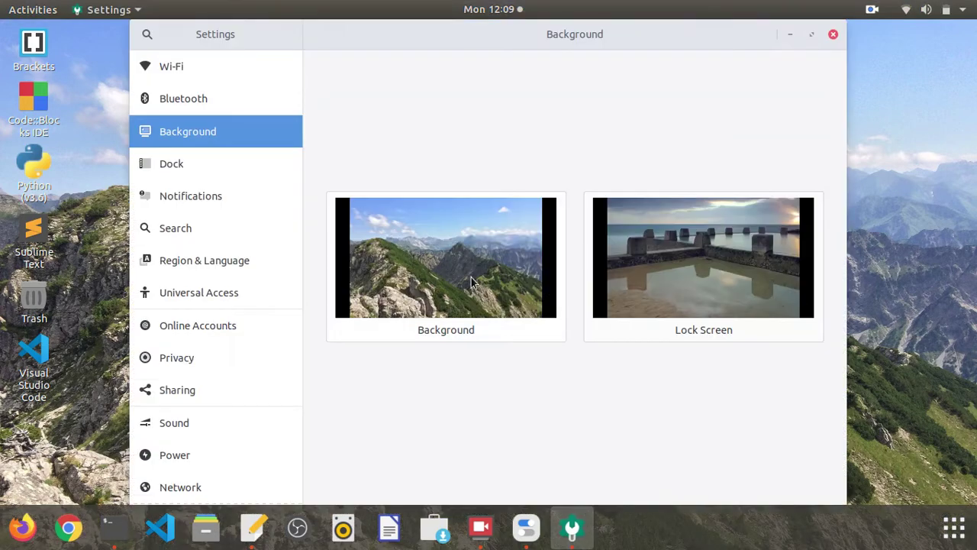
click(471, 282)
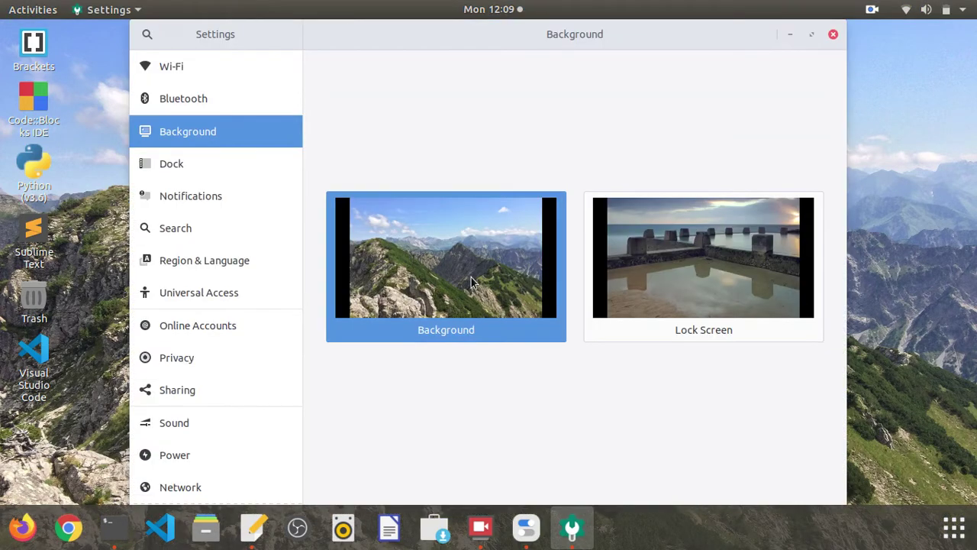
click(422, 374)
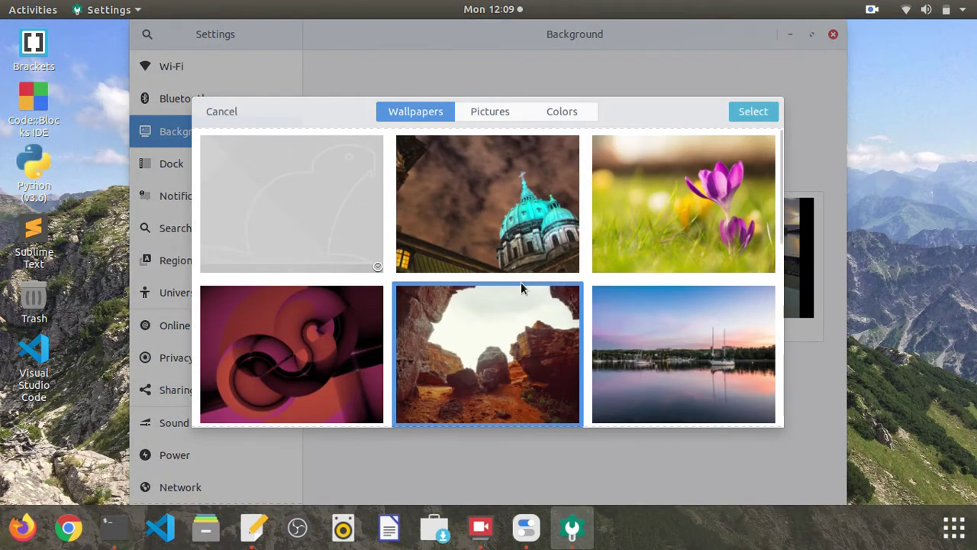
click(753, 111)
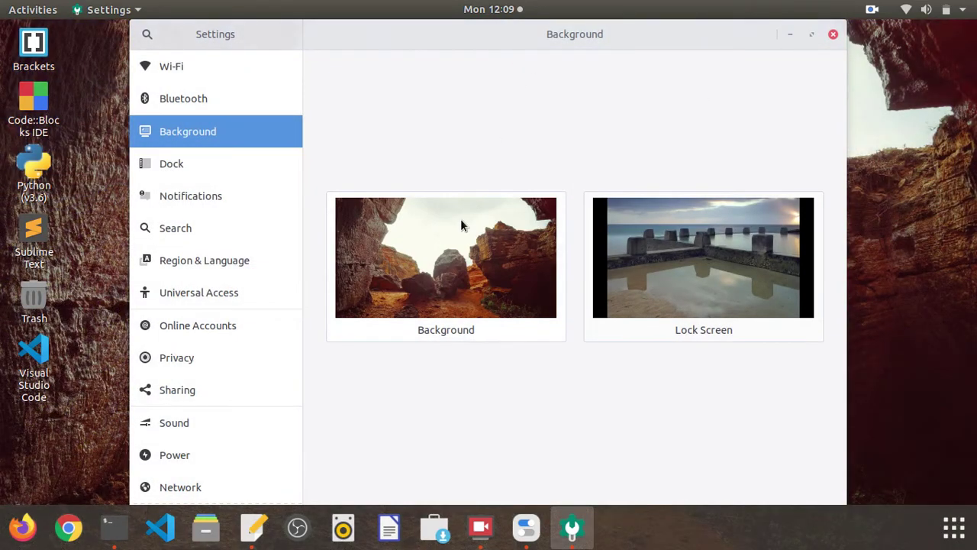
Change the desktop background to the city skyline wallpaper, move the Settings window to reveal it, and close Settings
click(460, 219)
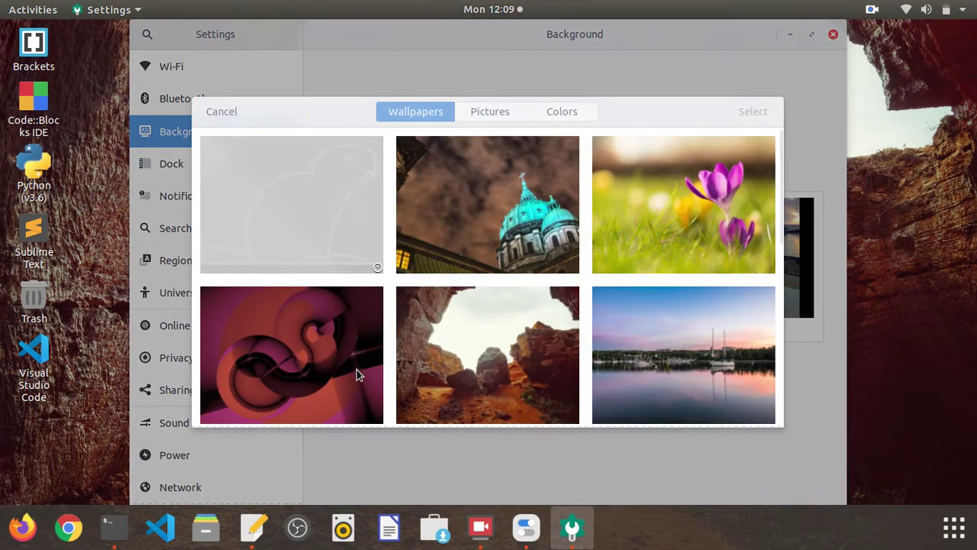
scroll(357, 369, down, 5)
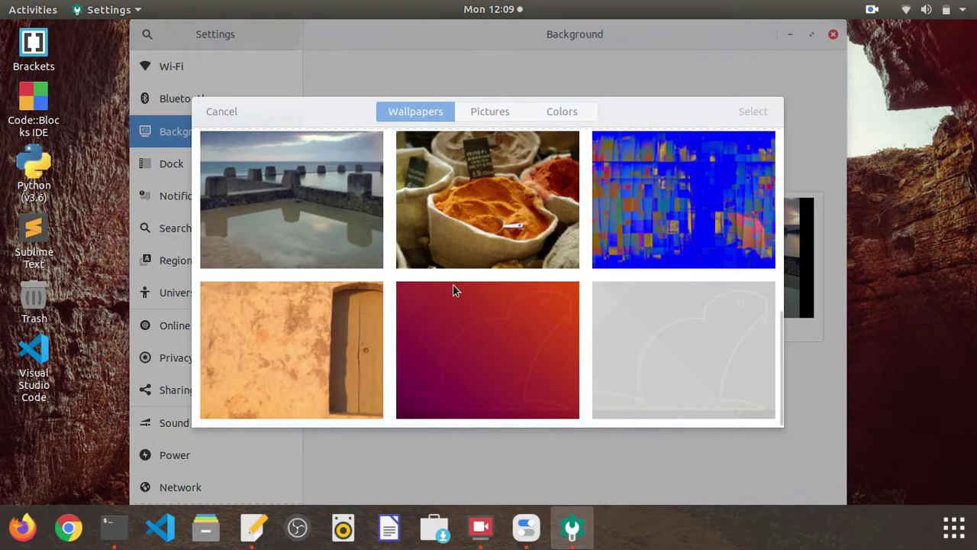
scroll(453, 289, up, 4)
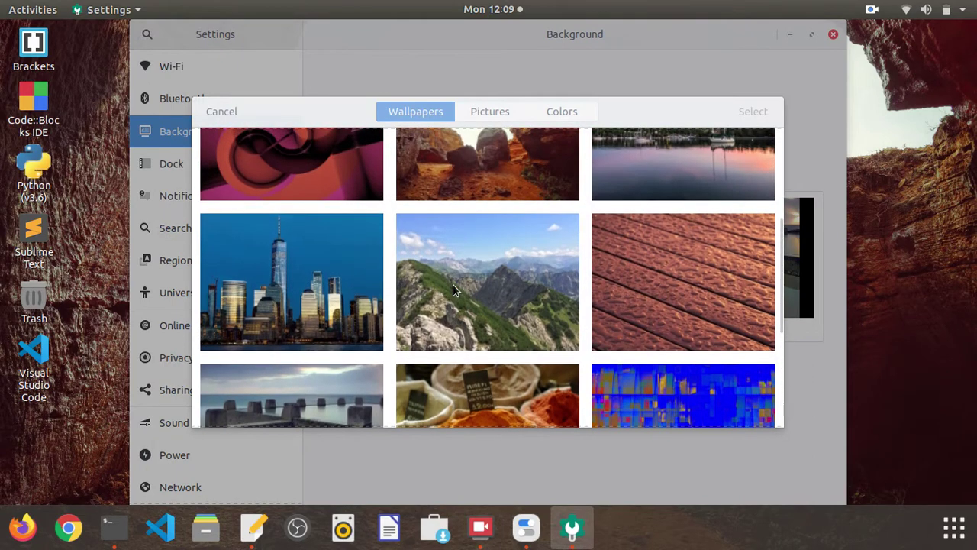
click(320, 321)
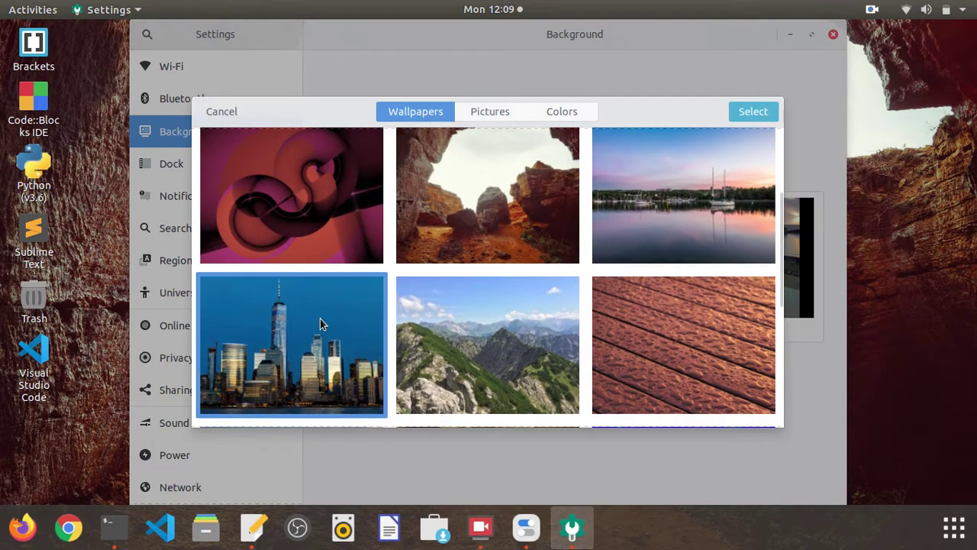
click(751, 112)
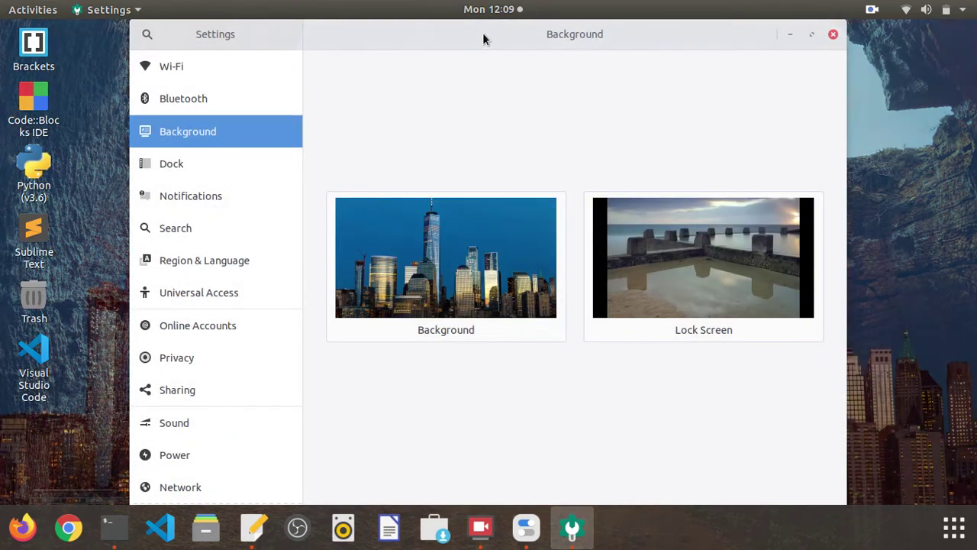
drag(483, 32, 416, 117)
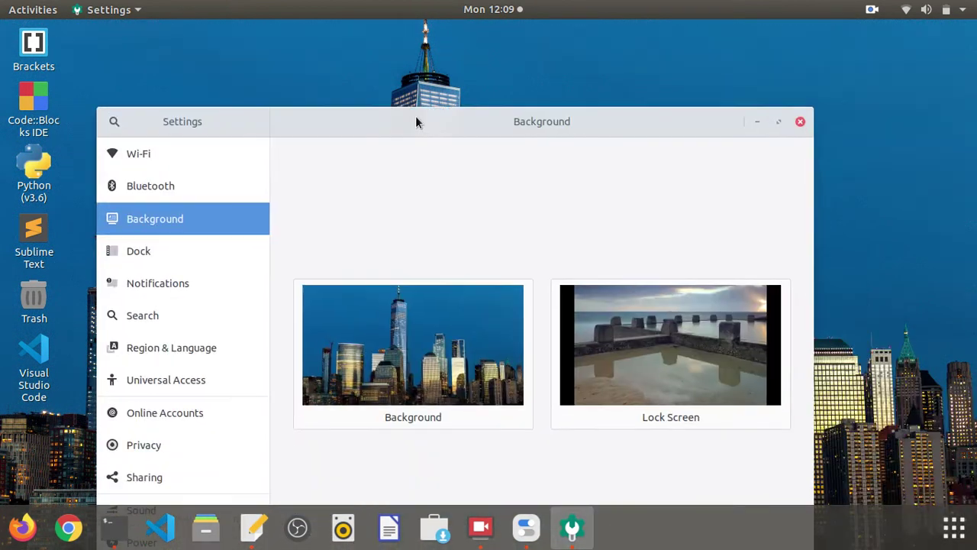
click(800, 122)
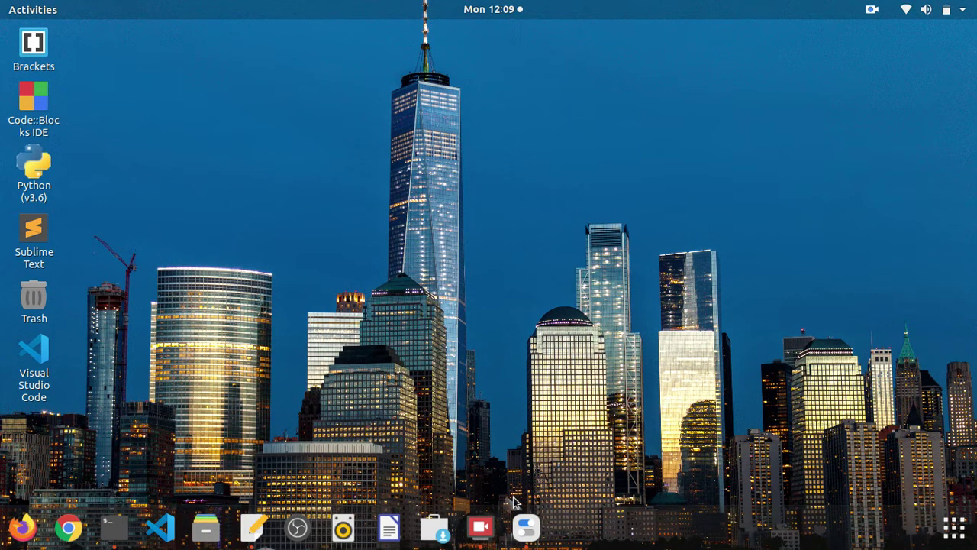
key(alt+Tab)
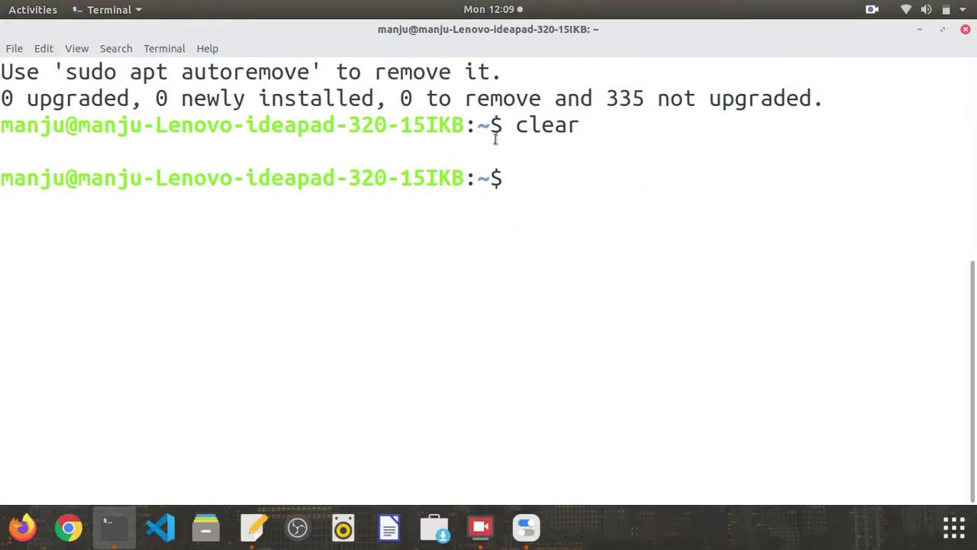
triple_click(584, 187)
click(575, 191)
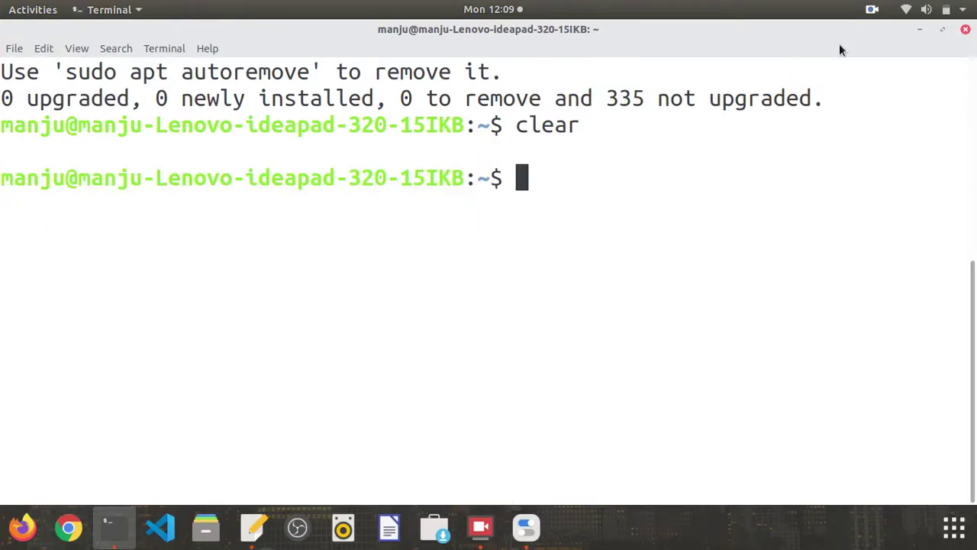
click(919, 29)
Switch to the "desktop look" note in Text Editor and add "hope you enjoyed the video" two lines below "follow me"
click(254, 527)
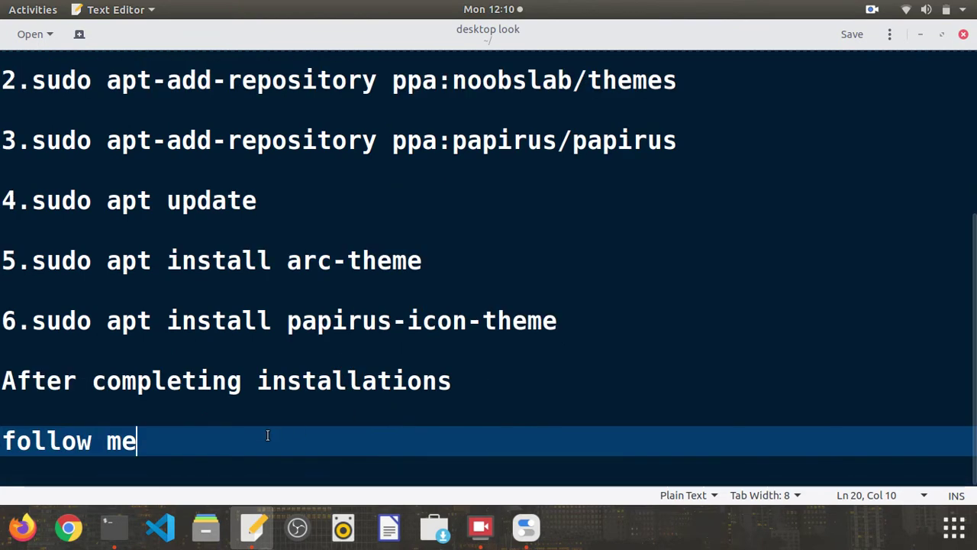
key(Return)
key(Return)
text(h)
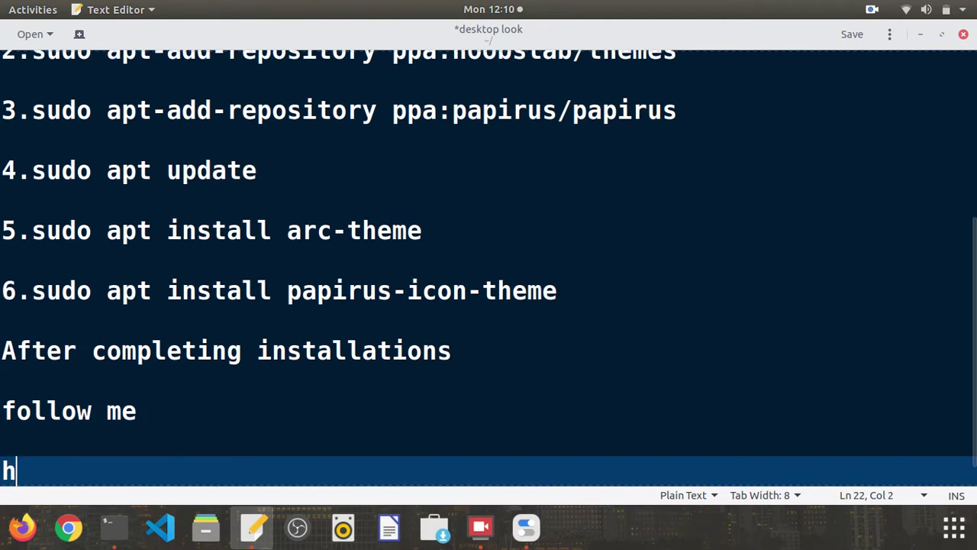
text(ope you )
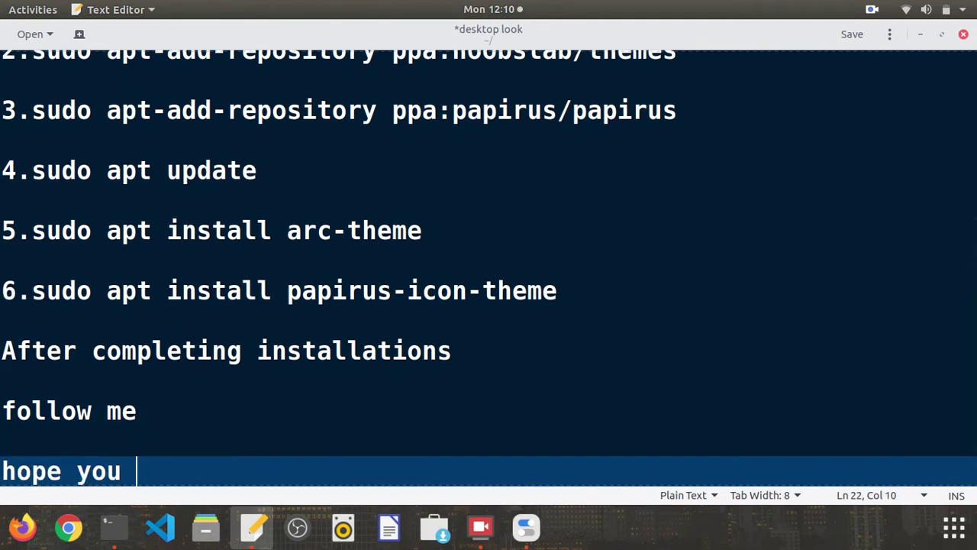
text(enjoyed )
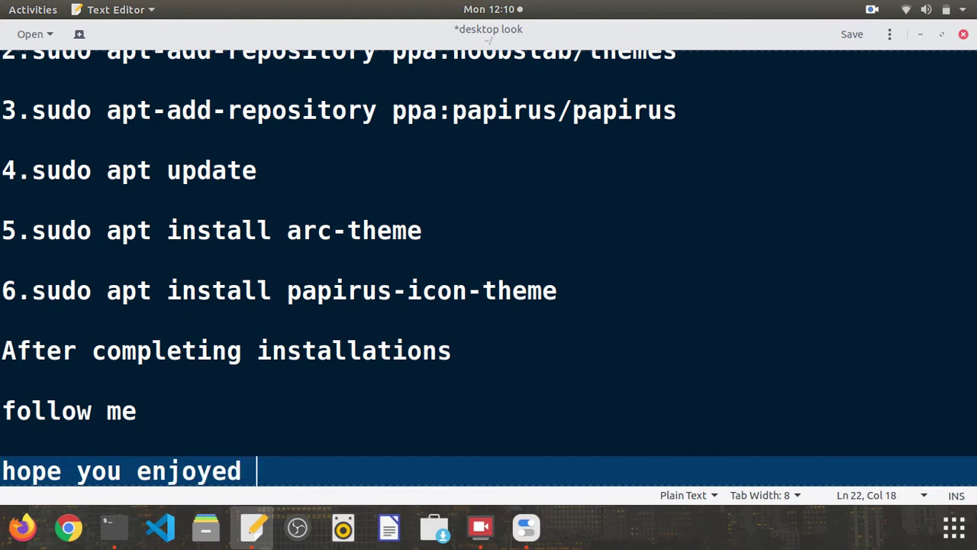
text(the video)
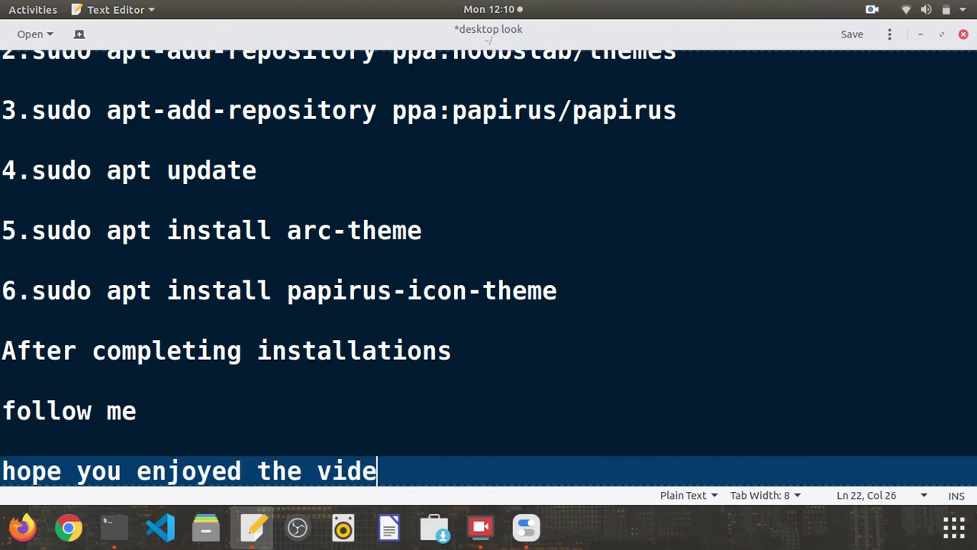
Append about ten blank lines after "hope you enjoyed the video" at the end of the note
key(Return)
key(Return)
key(Return)
key(Return)
key(Return)
key(Return)
key(Return)
key(Return)
key(Return)
key(Return)
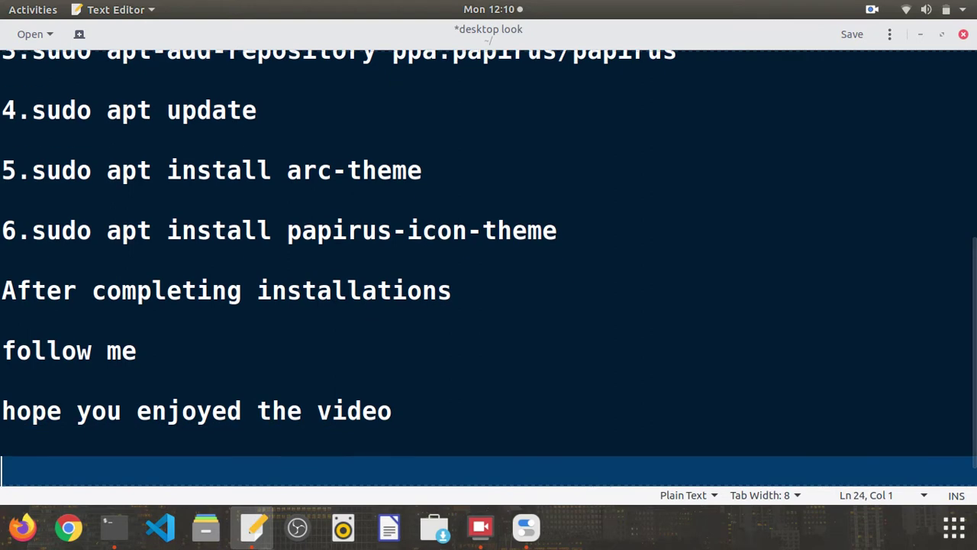
Write "thanks for watching" on the third line below "hope you enjoyed the video"
click(77, 250)
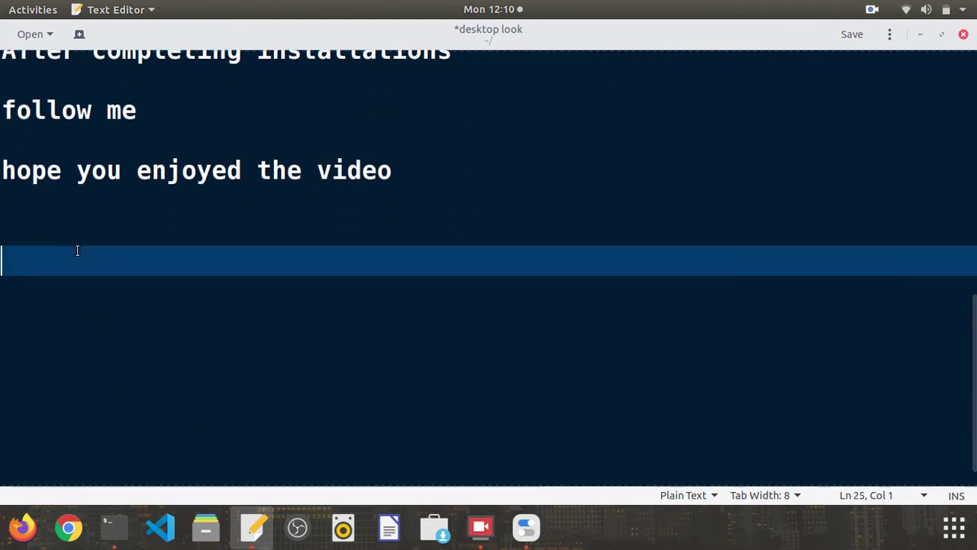
text(thab)
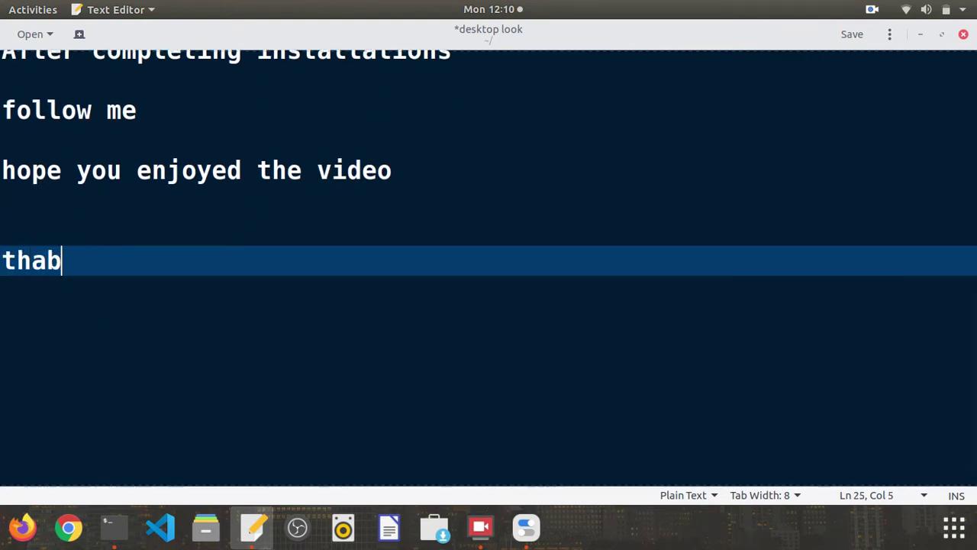
key(BackSpace)
text(nk f)
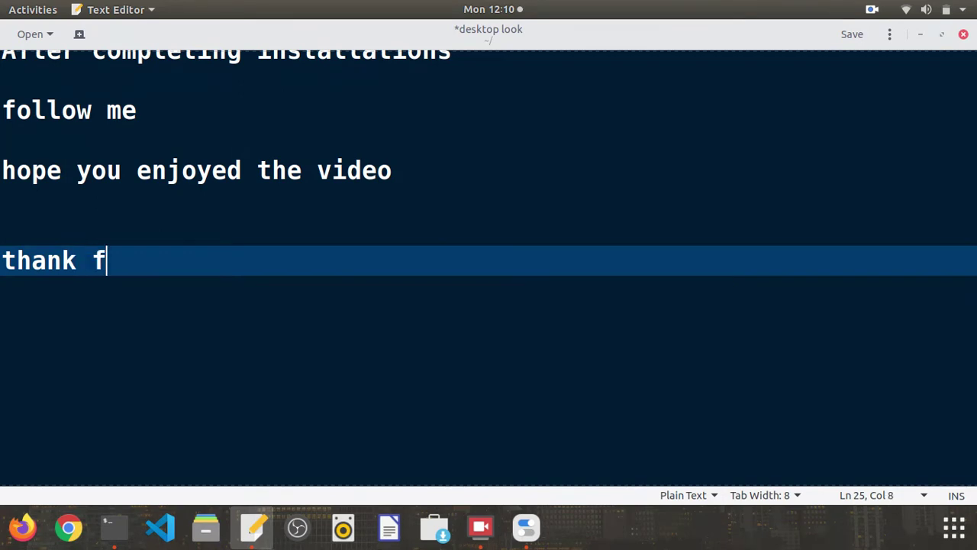
key(BackSpace)
key(BackSpace)
text(s for wat)
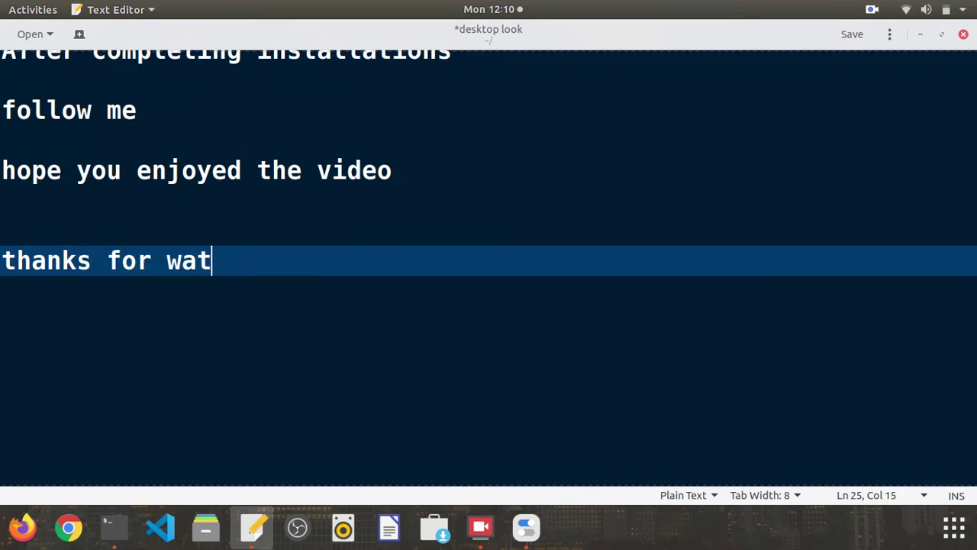
text(ching)
Add "please do subscribe" followed by a row of periods on the line directly below "thanks for watching"
key(Return)
text(pl)
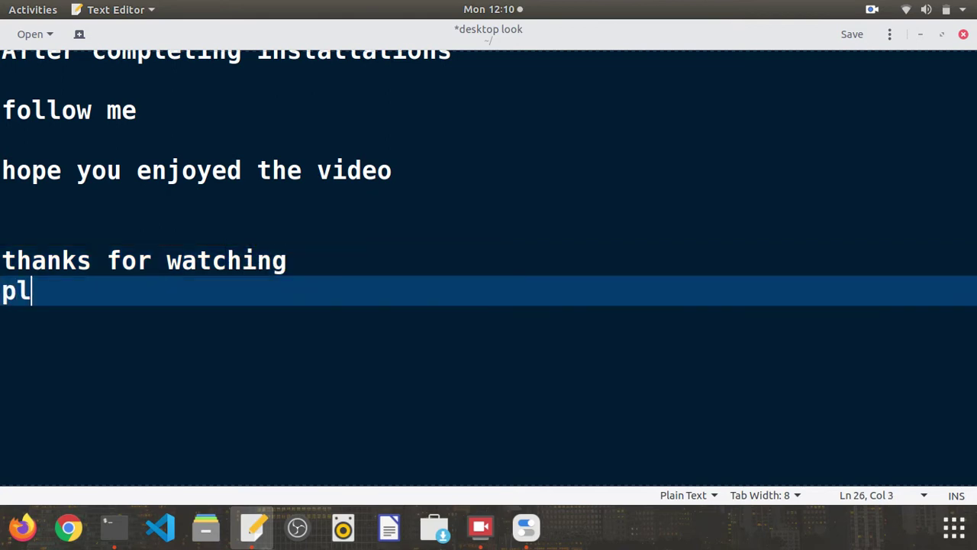
text(ease do)
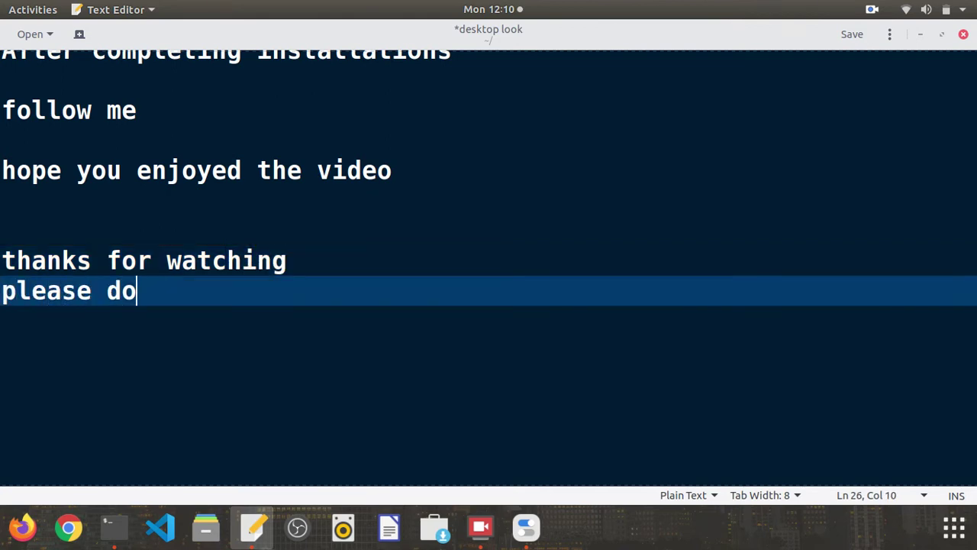
text( subscri)
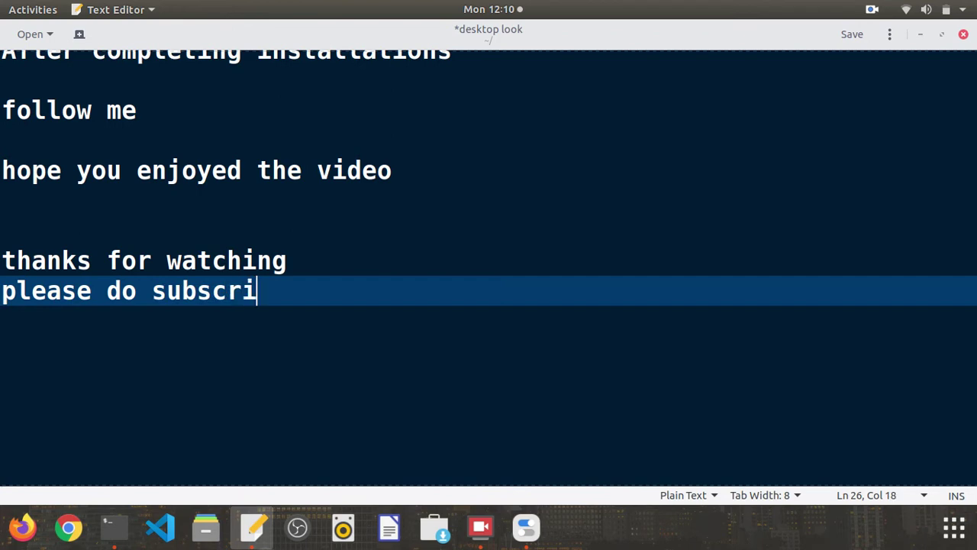
text(be.........)
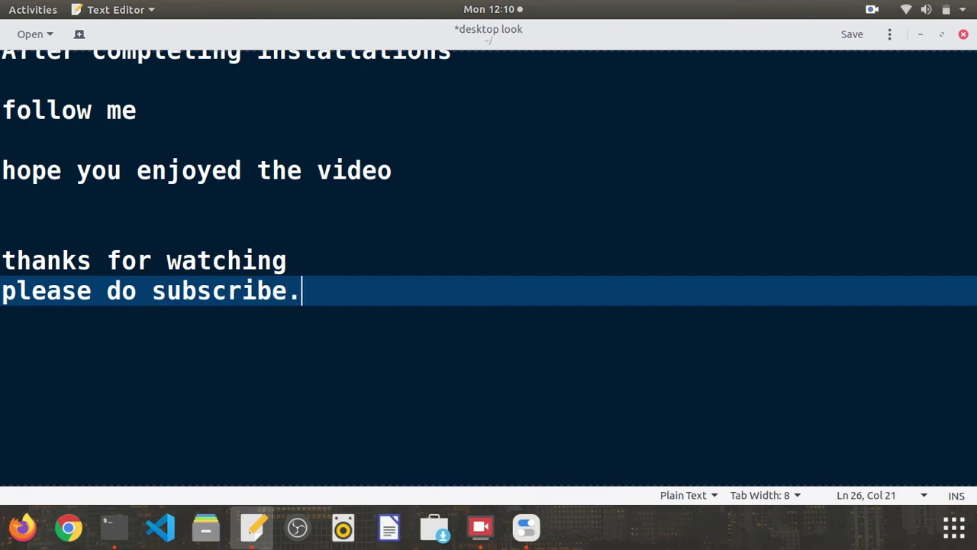